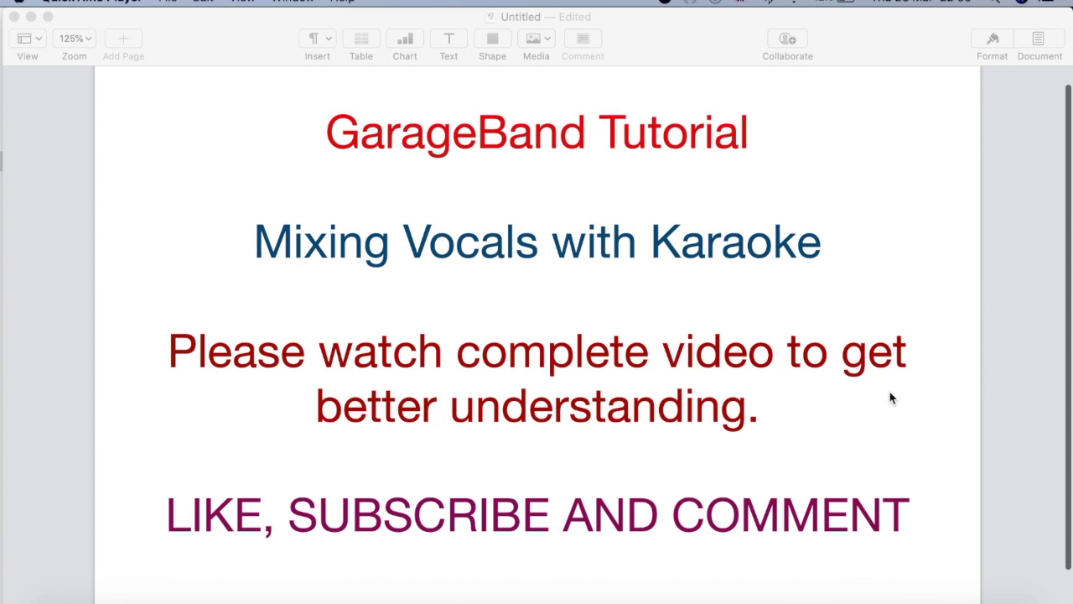
# Launch GarageBand from a Spotlight search for 'garag' and start an Empty Project
pyautogui.scroll(-2, 890, 392)
pyautogui.scroll(2, 890, 393)
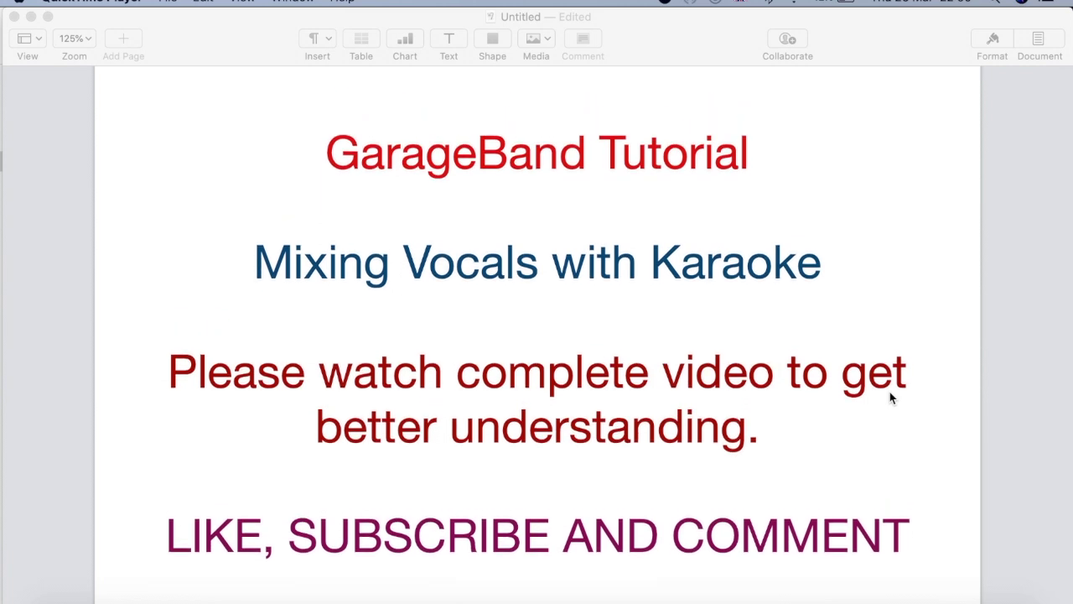
pyautogui.click(996, 4)
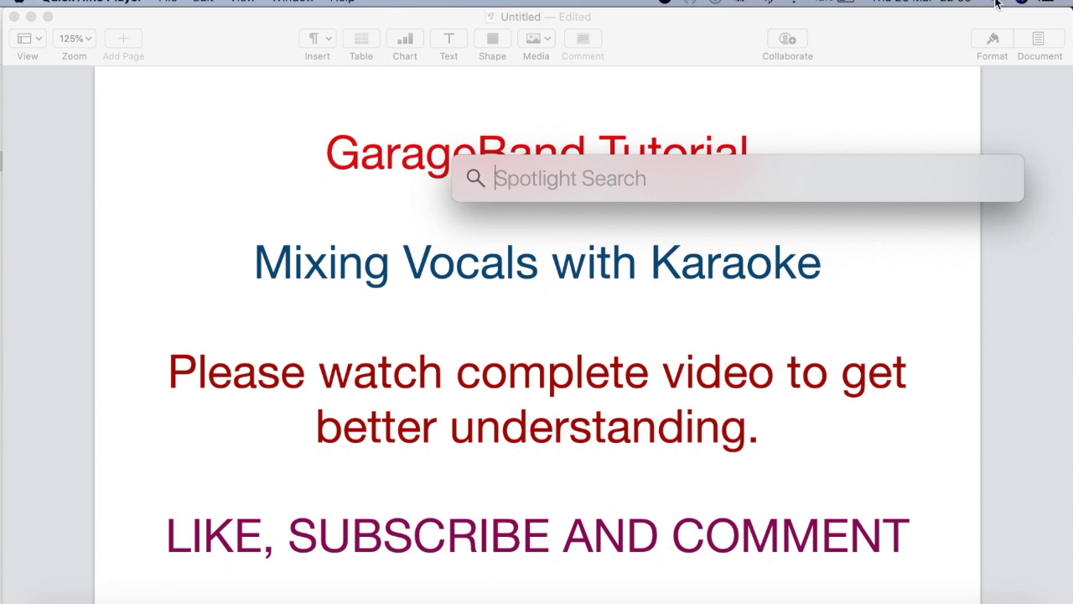
pyautogui.write('garageBand')
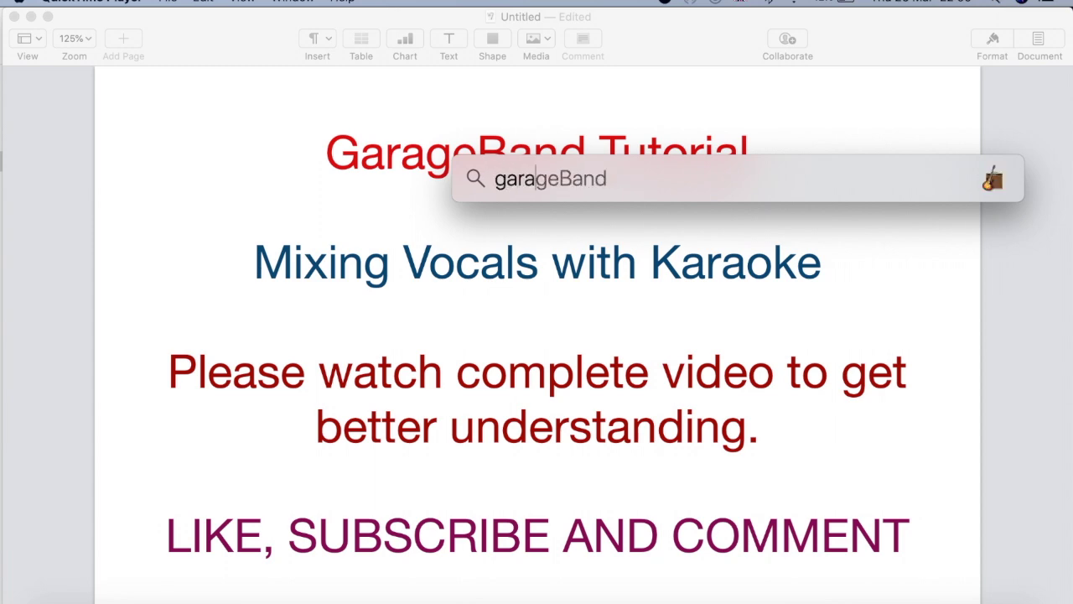
pyautogui.press('Return')
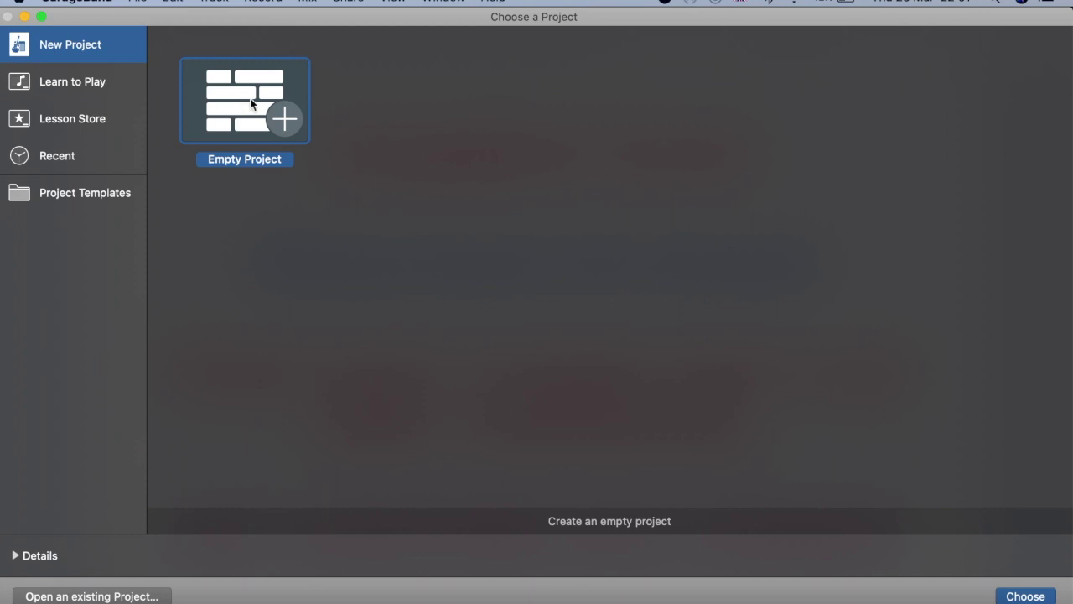
pyautogui.click(1025, 591)
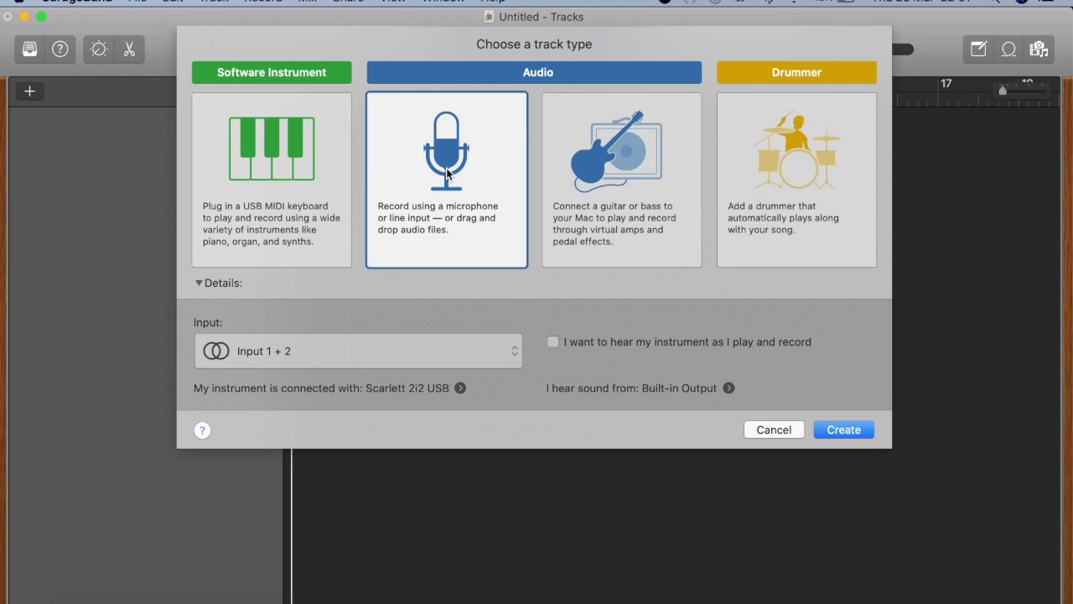
# Create the Audio 1 microphone track recording from Input 1 + 2 on the Scarlett 2i2 USB
pyautogui.click(263, 354)
pyautogui.click(286, 359)
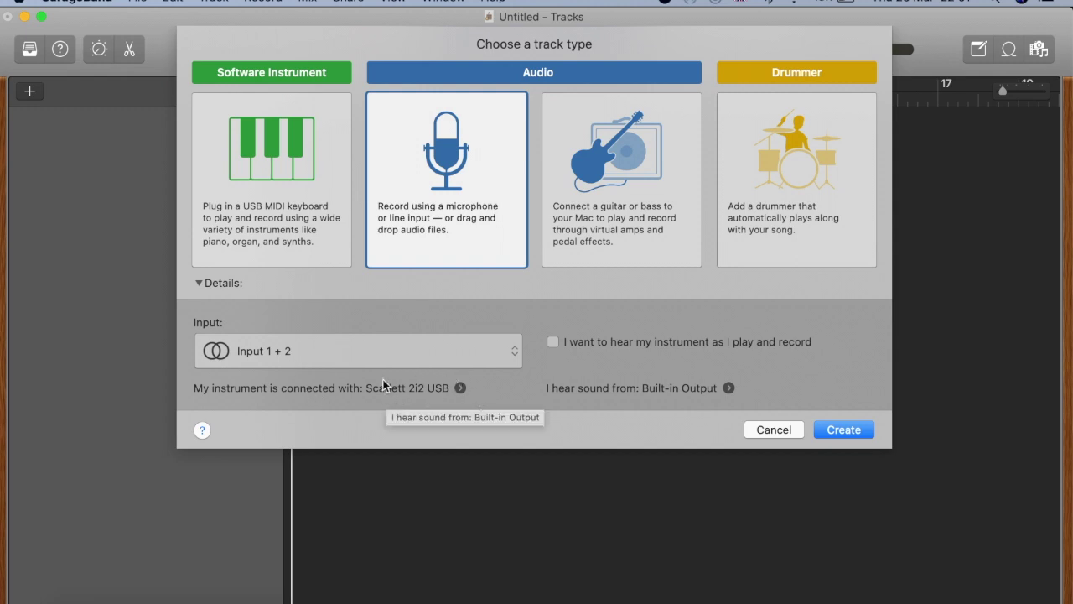
pyautogui.click(460, 389)
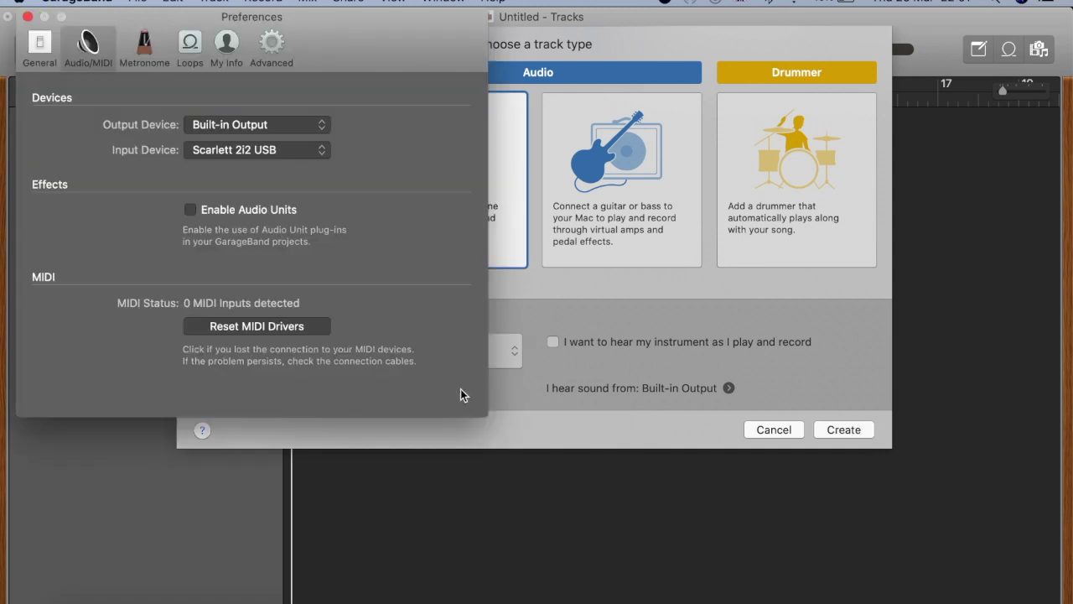
pyautogui.click(250, 154)
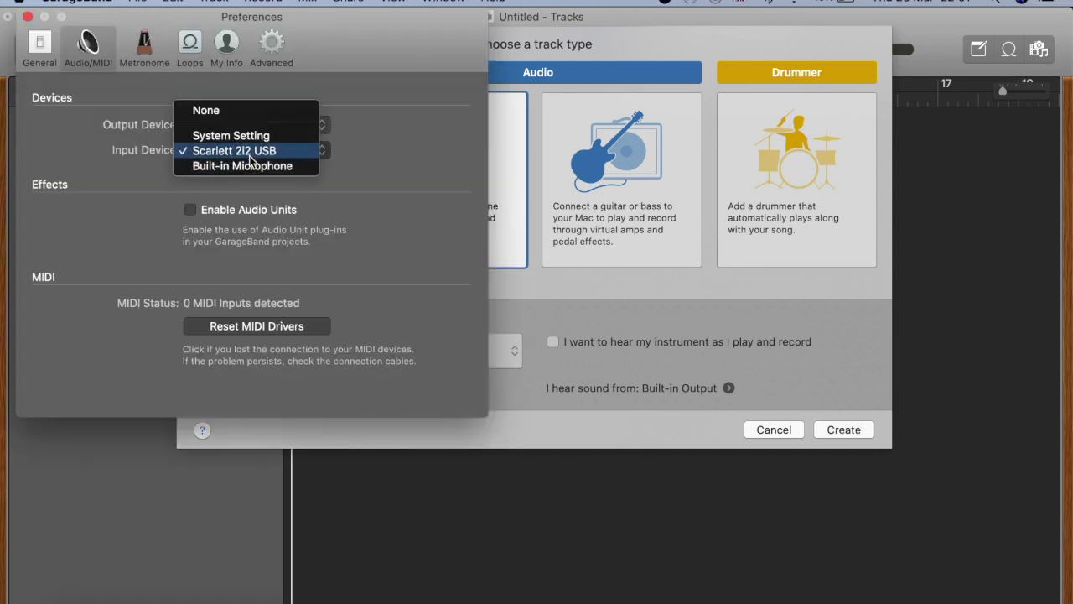
pyautogui.click(249, 154)
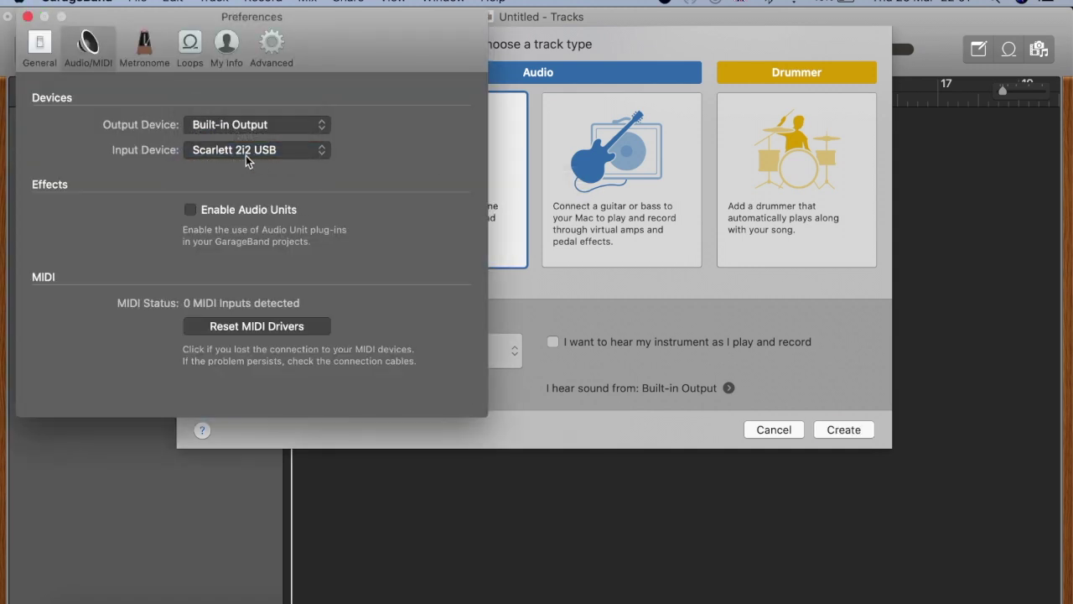
pyautogui.click(27, 16)
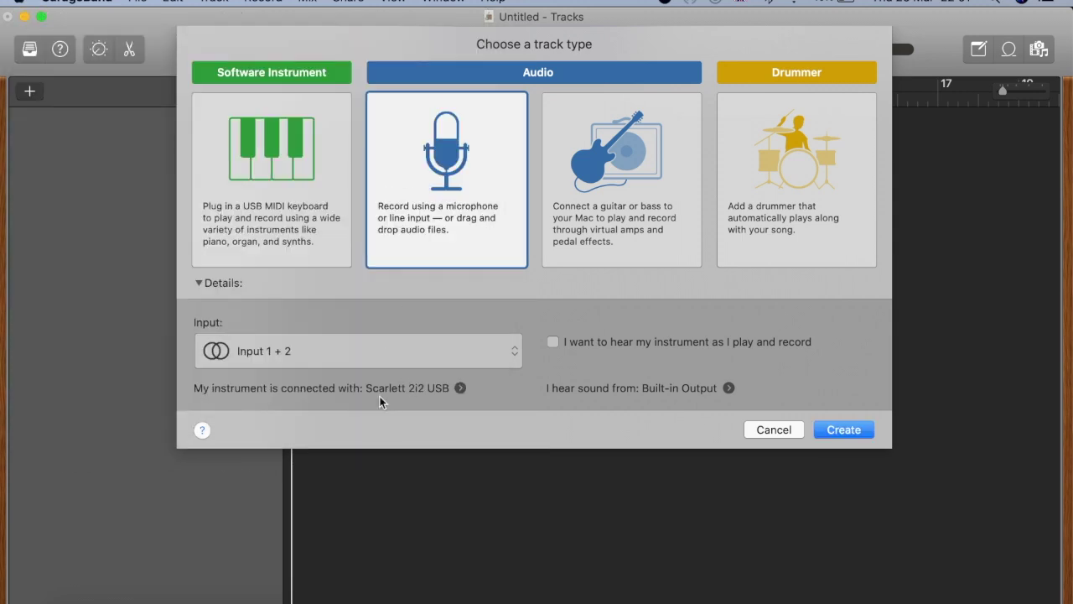
pyautogui.click(844, 430)
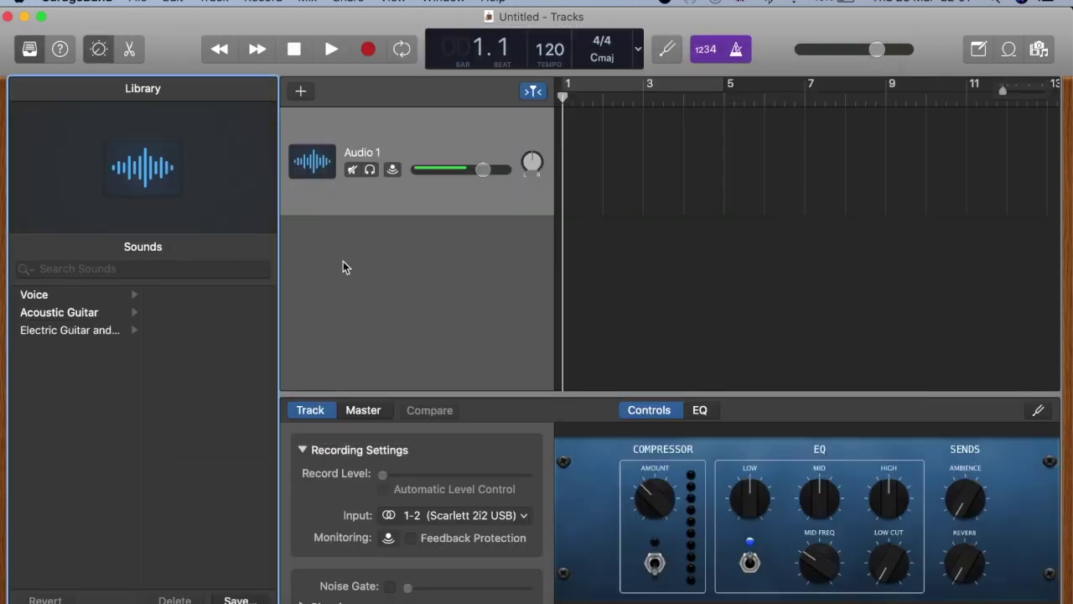
# Browse the Voice, Acoustic Guitar and Electric Guitar presets, then close the Library and Smart Controls
pyautogui.click(32, 50)
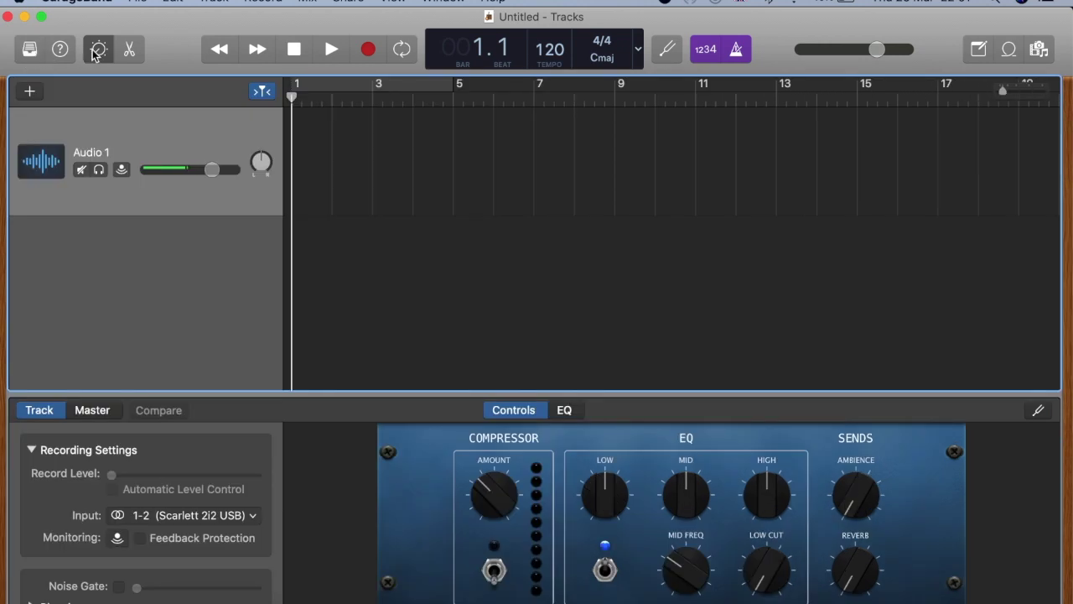
pyautogui.click(98, 50)
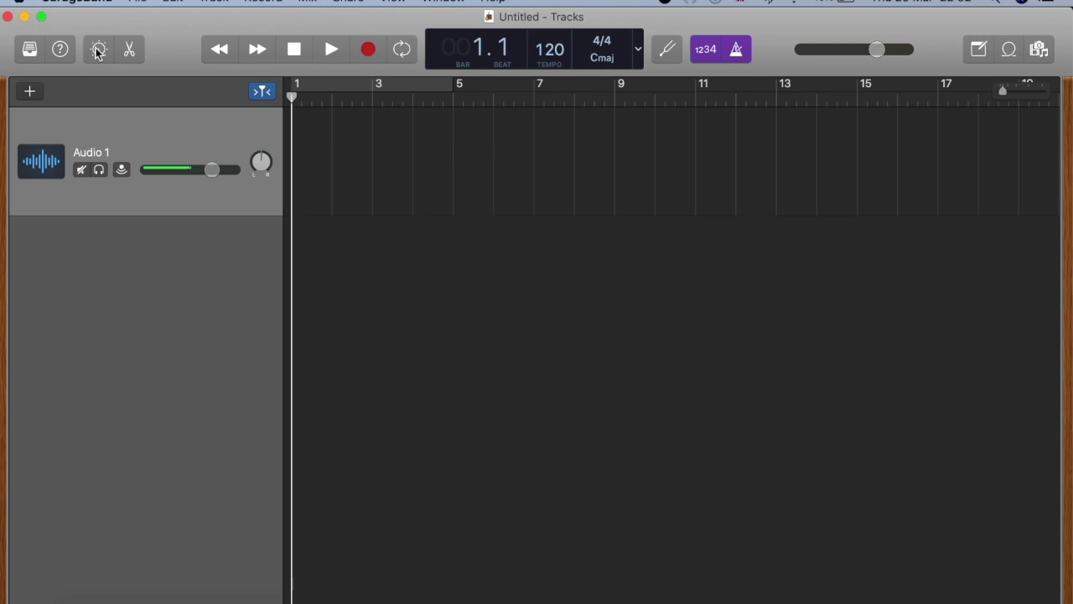
pyautogui.click(31, 50)
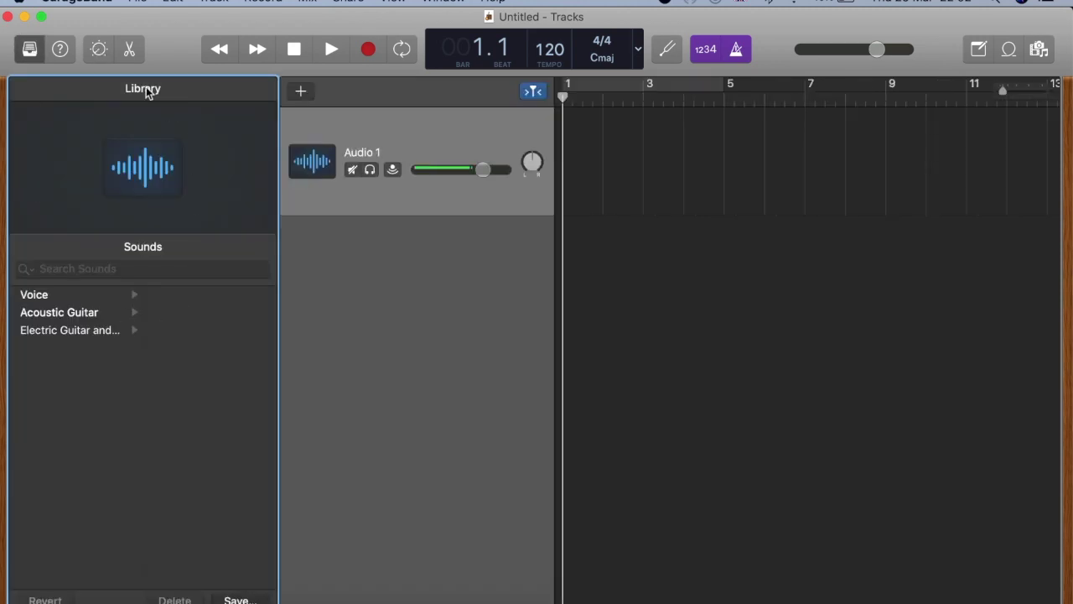
pyautogui.click(57, 297)
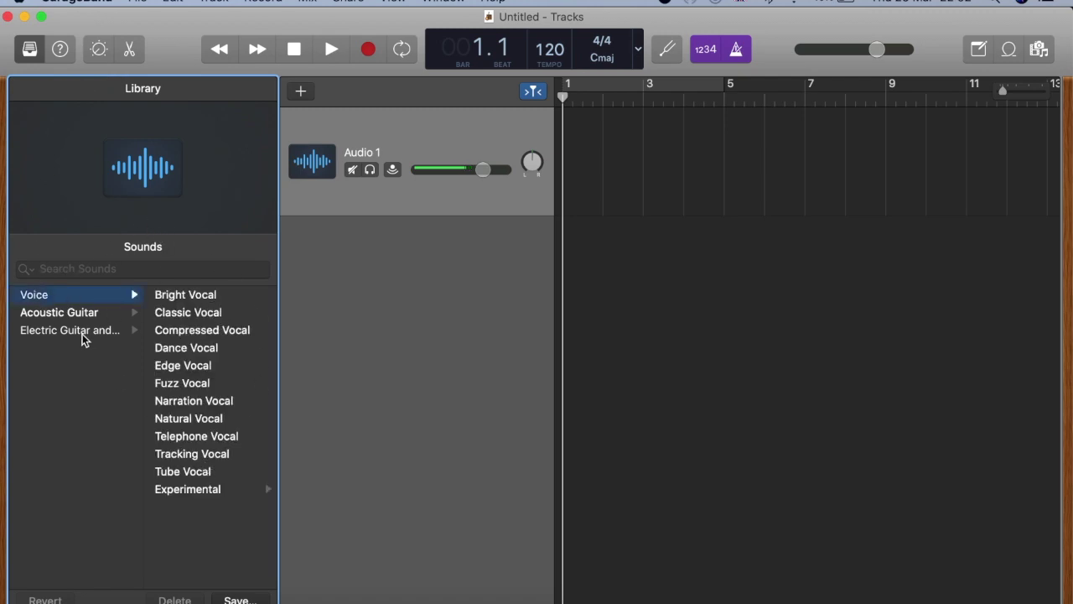
pyautogui.click(79, 314)
pyautogui.click(77, 334)
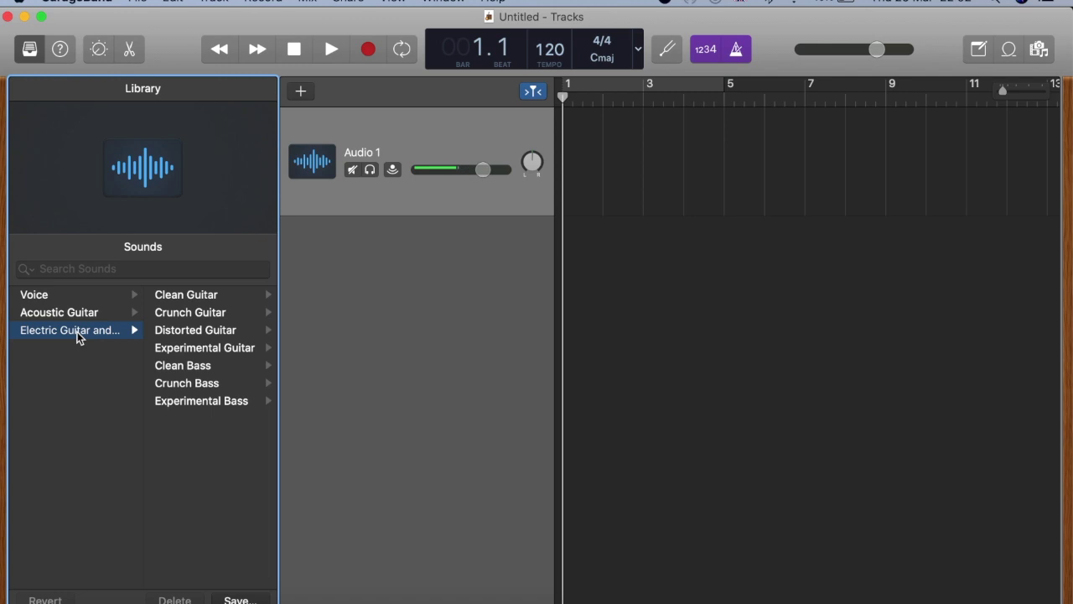
pyautogui.click(59, 303)
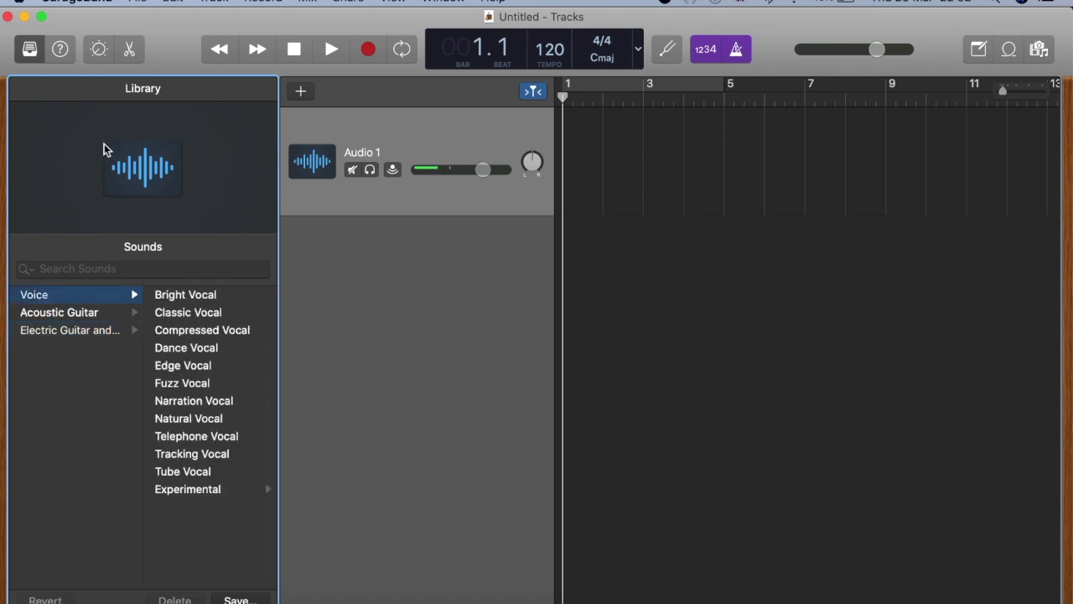
pyautogui.click(99, 50)
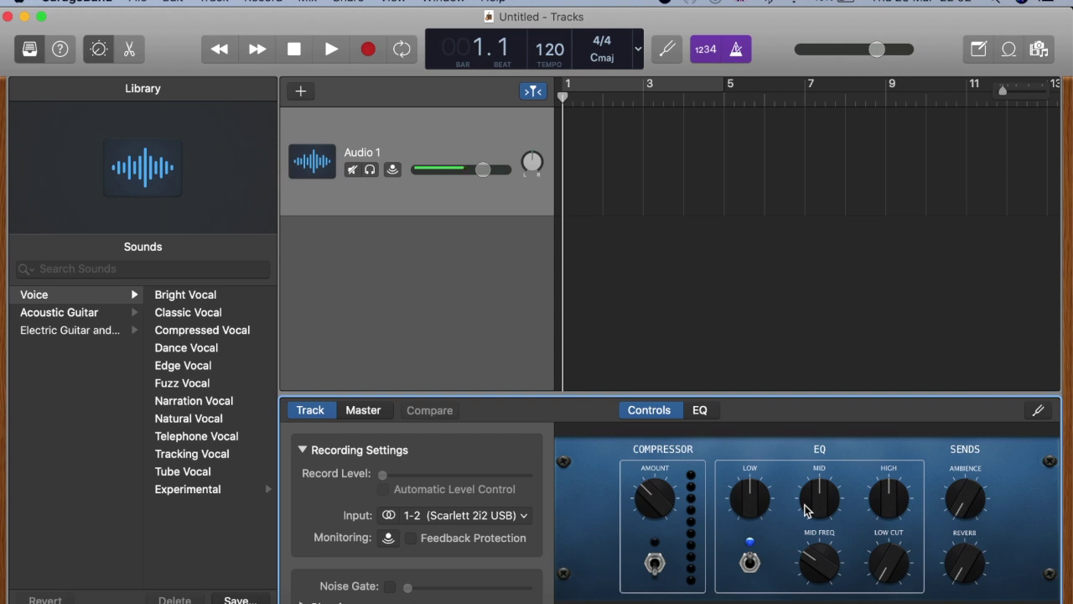
pyautogui.click(99, 51)
pyautogui.click(30, 50)
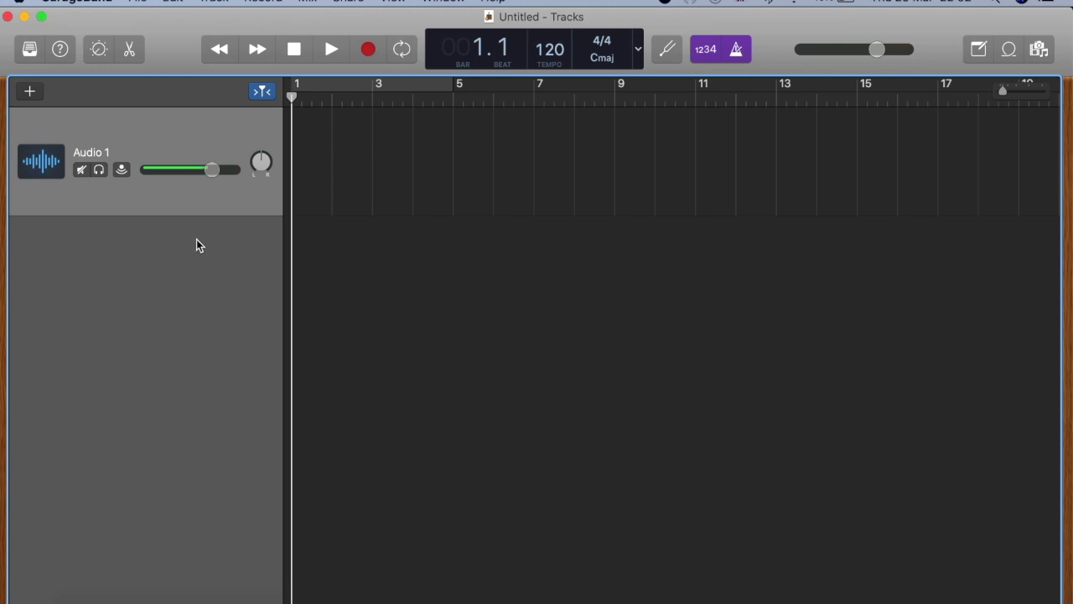
# Add a second audio track, Audio 2, below Audio 1, then bring Safari with YouTube forward
pyautogui.rightClick(110, 257)
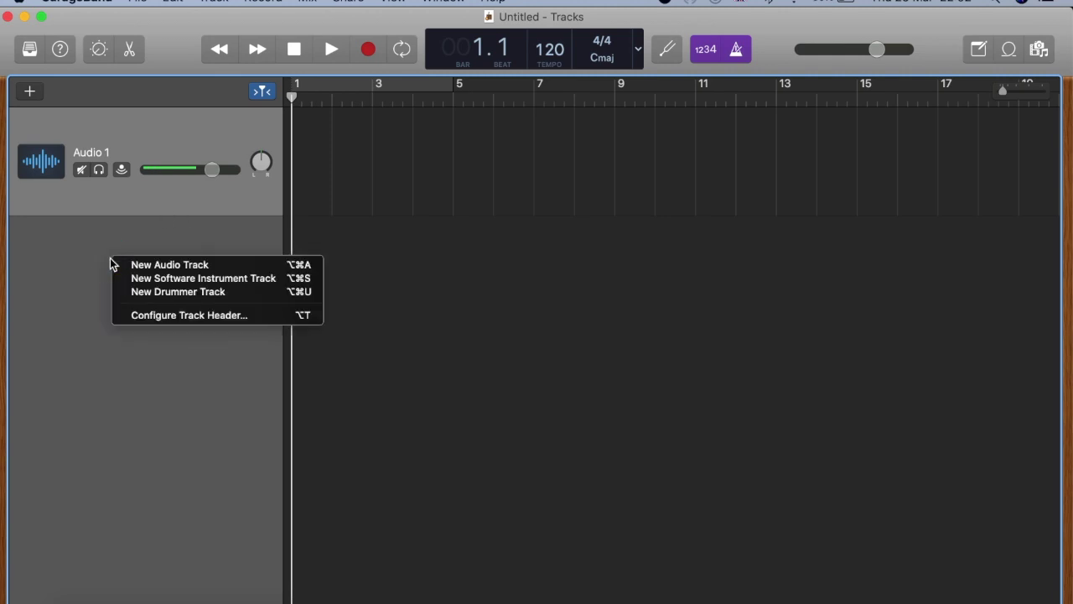
pyautogui.click(169, 267)
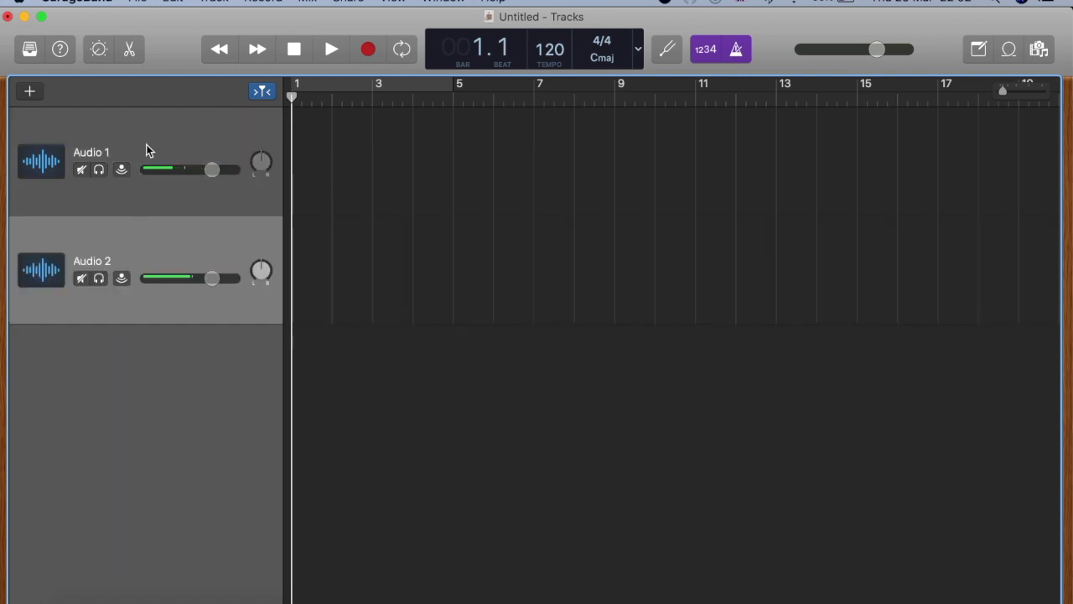
pyautogui.click(146, 145)
pyautogui.click(130, 239)
pyautogui.click(160, 140)
pyautogui.click(161, 239)
pyautogui.click(168, 144)
pyautogui.click(172, 241)
pyautogui.click(195, 600)
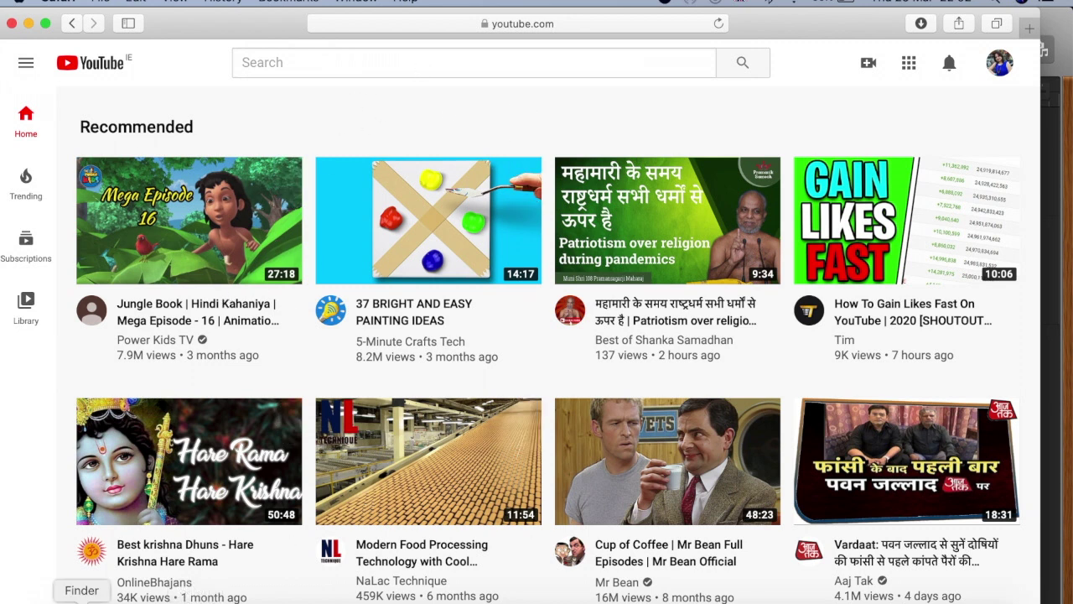
# Drag Background music morning.mp3 from the Finder Downloads folder onto the Audio 2 track
pyautogui.click(82, 601)
pyautogui.click(274, 125)
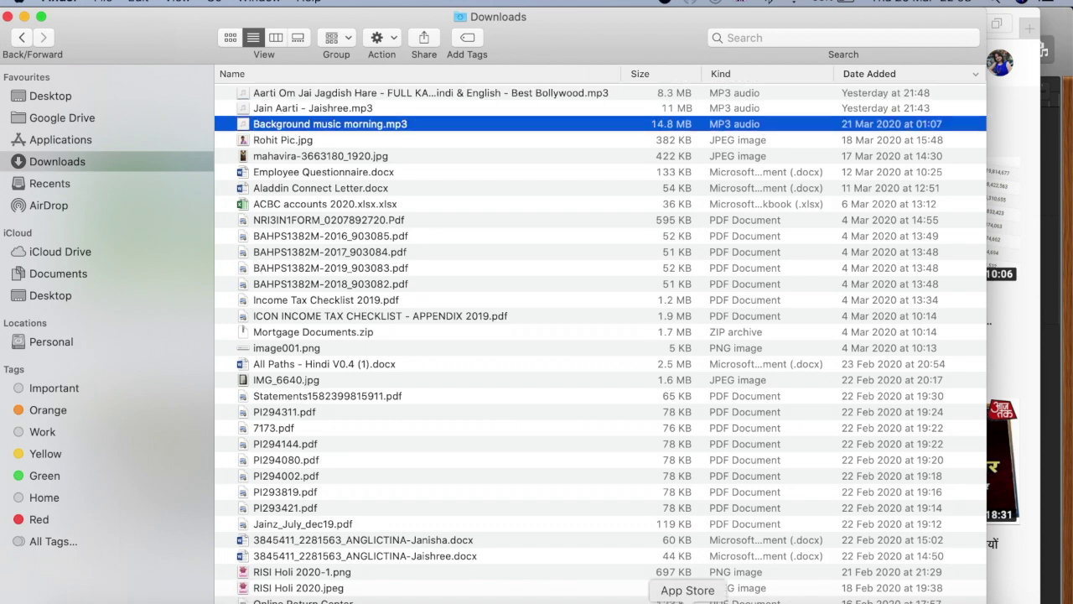
pyautogui.moveTo(199, 34); pyautogui.dragTo(587, 37)
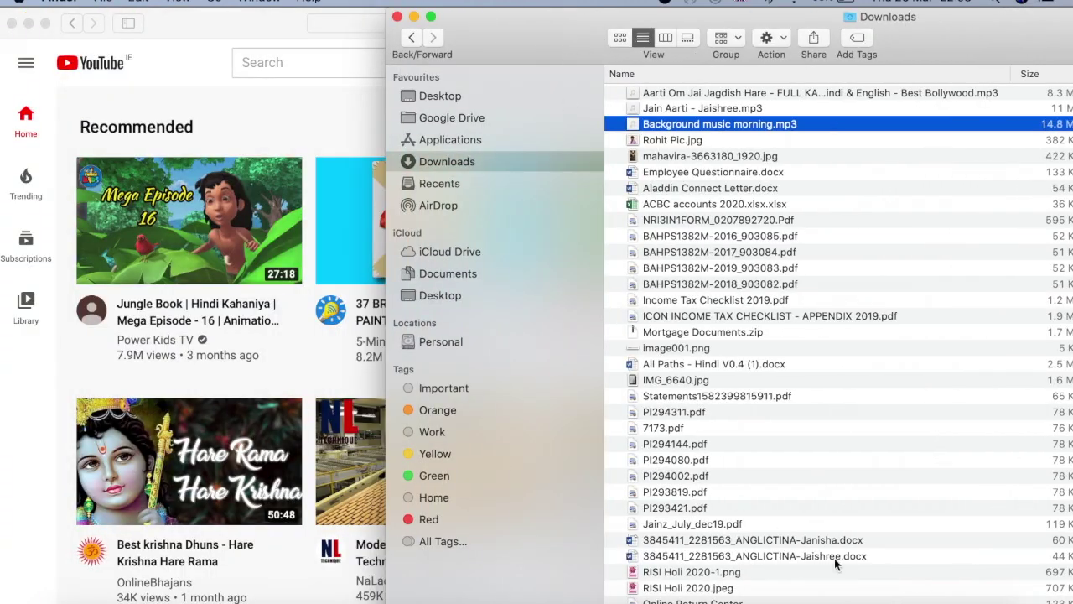
pyautogui.click(856, 600)
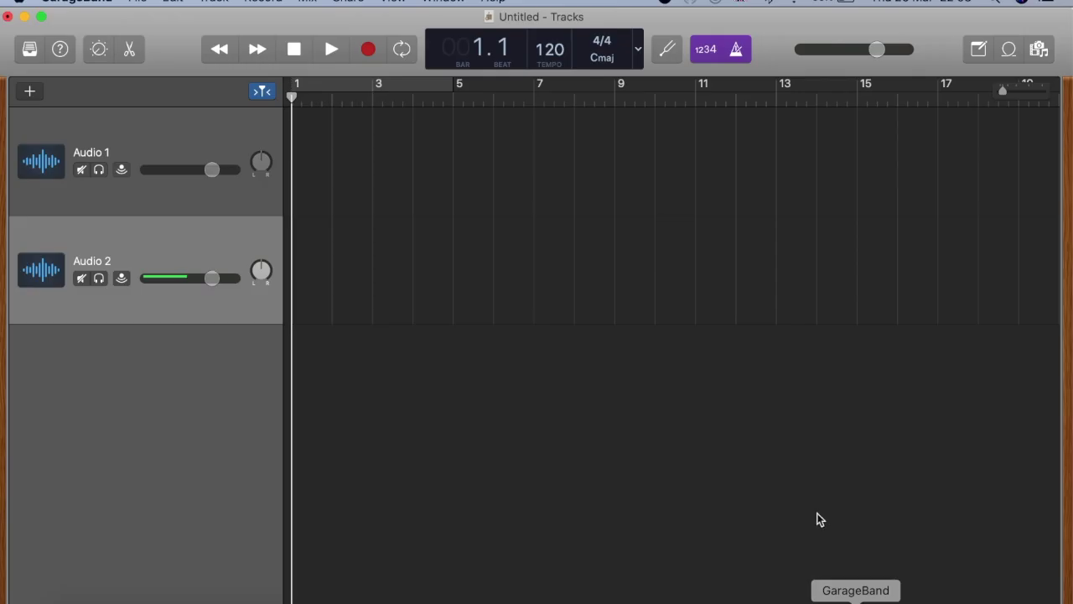
pyautogui.click(82, 601)
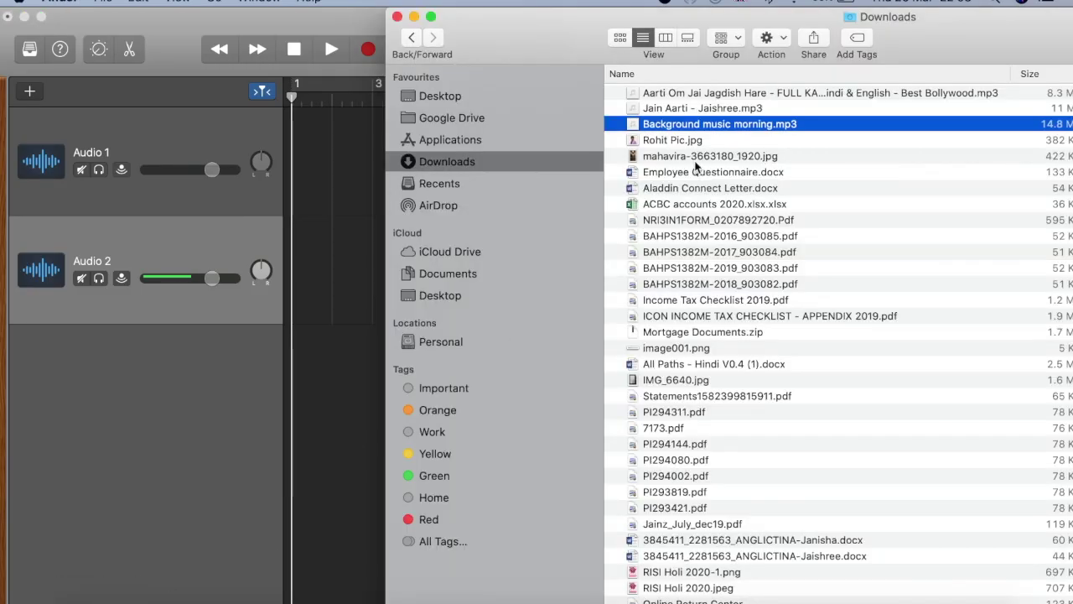
pyautogui.moveTo(520, 32); pyautogui.dragTo(704, 32)
pyautogui.moveTo(857, 127); pyautogui.dragTo(344, 247)
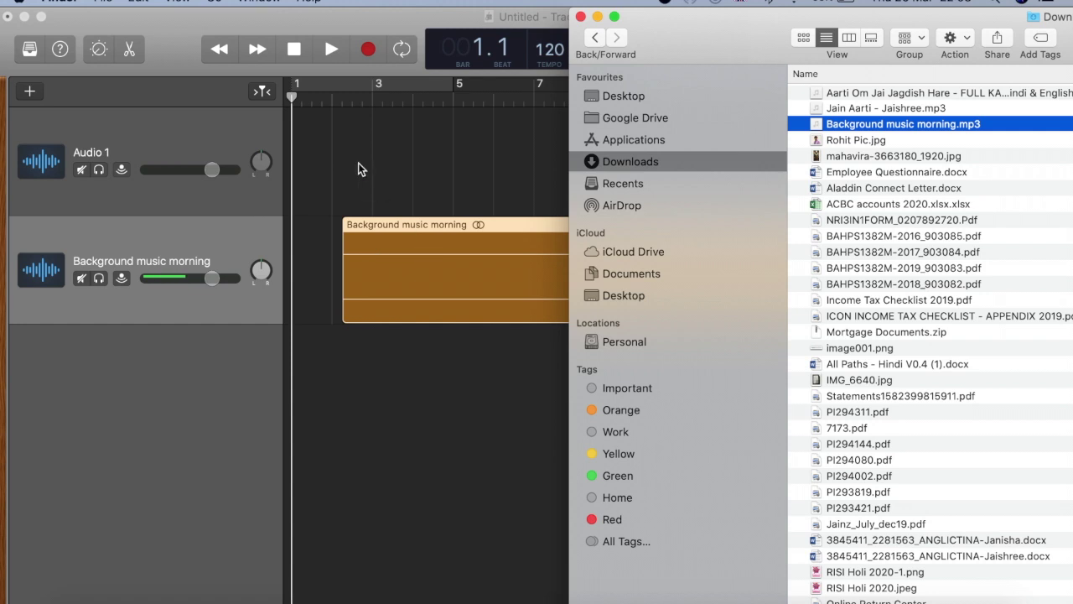
pyautogui.click(397, 233)
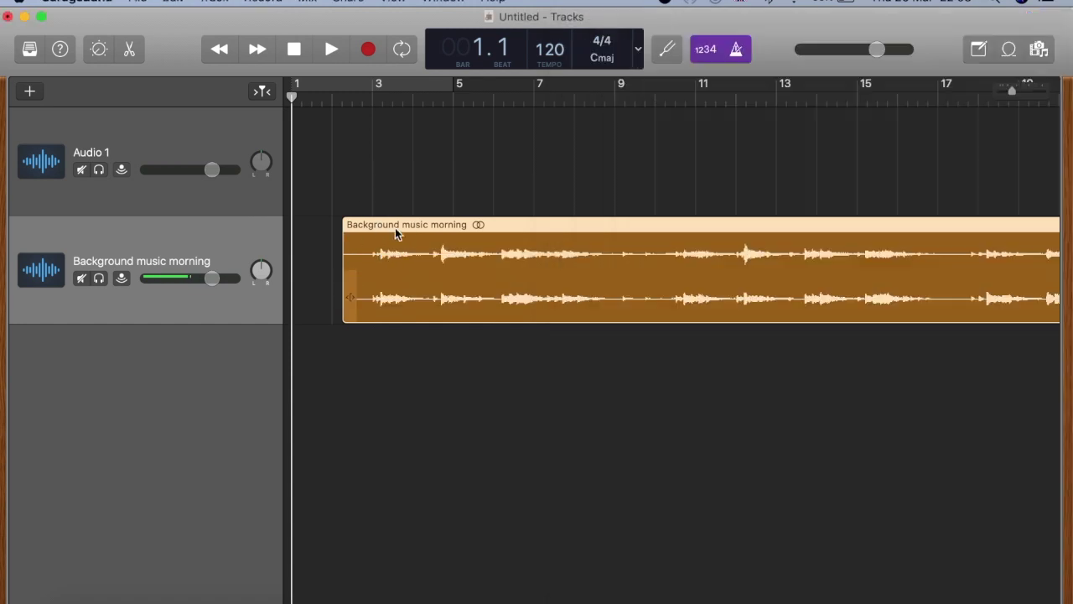
# Move the music region to bar 1 and turn on Record Enable buttons in the track headers
pyautogui.moveTo(405, 227); pyautogui.dragTo(354, 226)
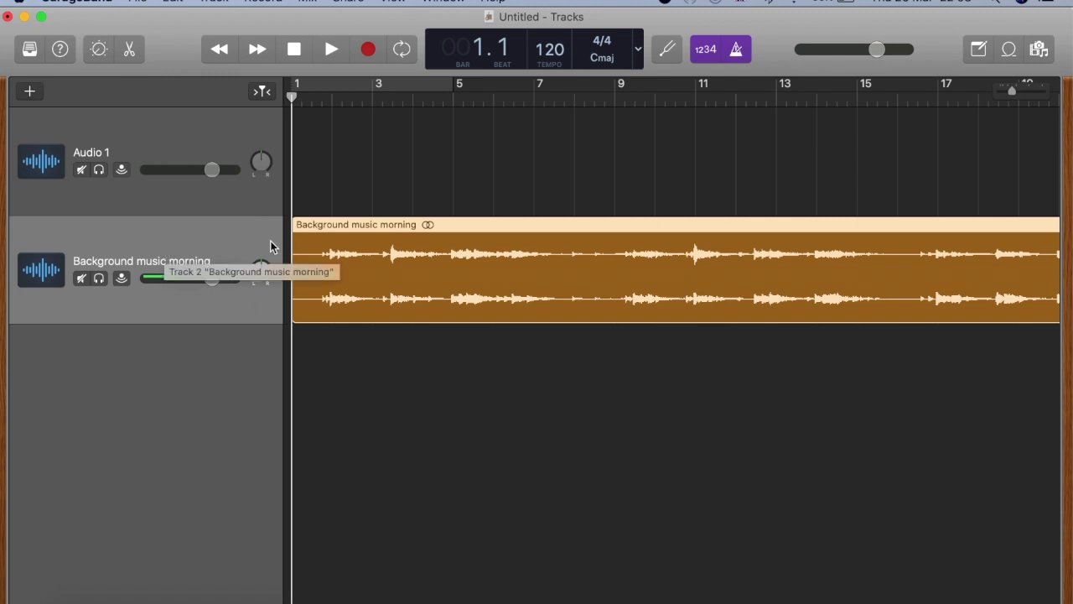
pyautogui.click(204, 143)
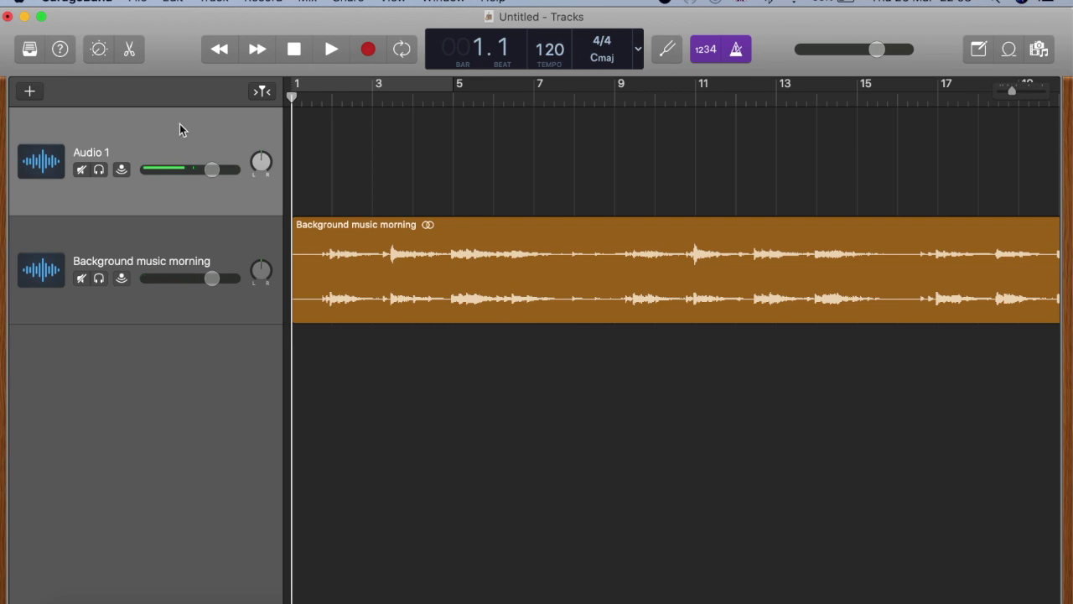
pyautogui.rightClick(181, 129)
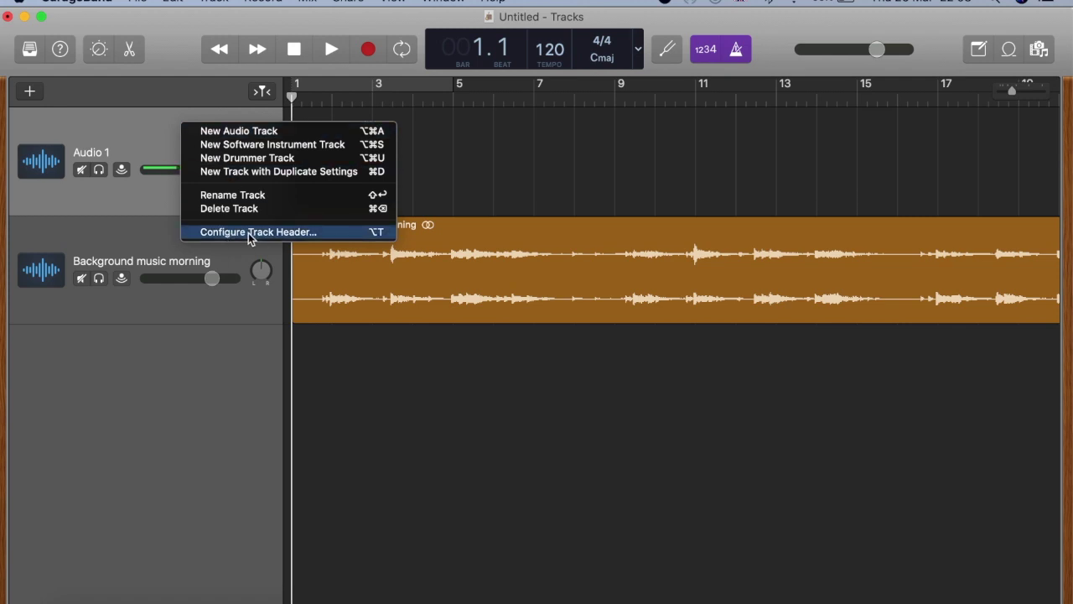
pyautogui.click(249, 239)
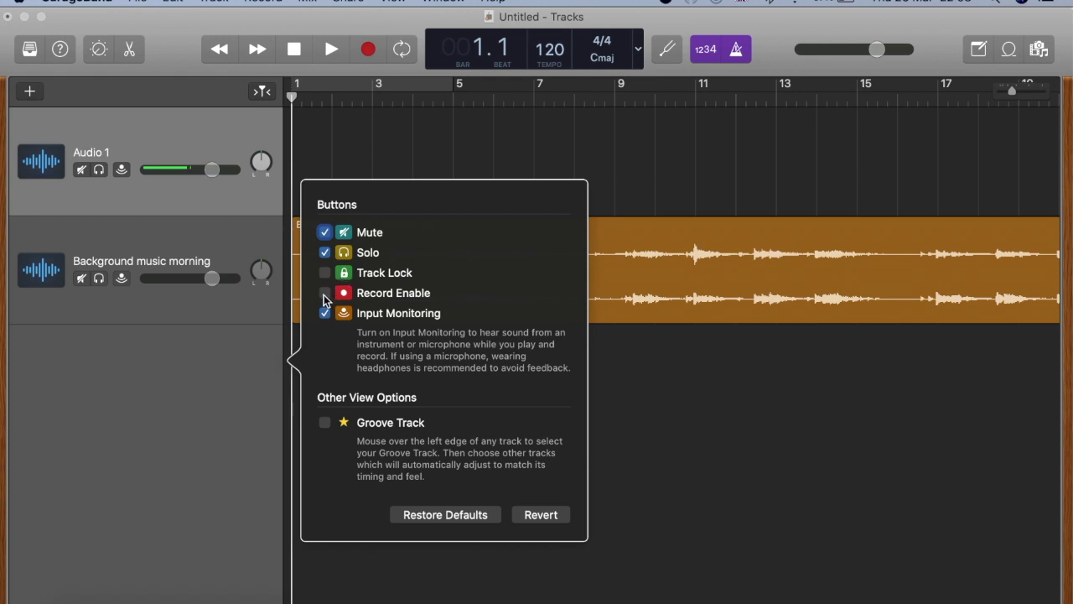
pyautogui.click(326, 296)
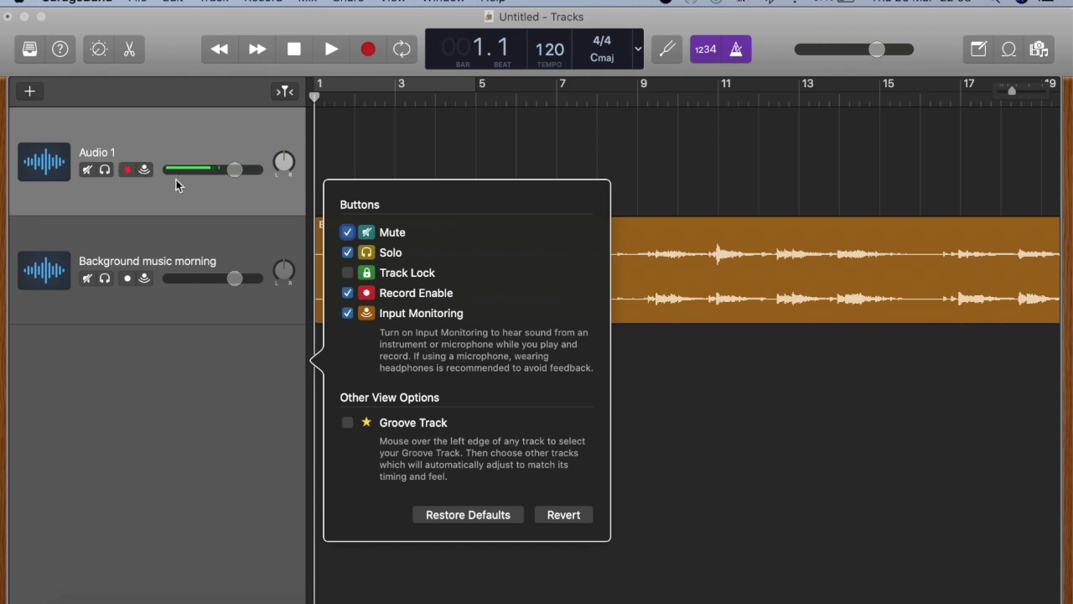
pyautogui.click(198, 206)
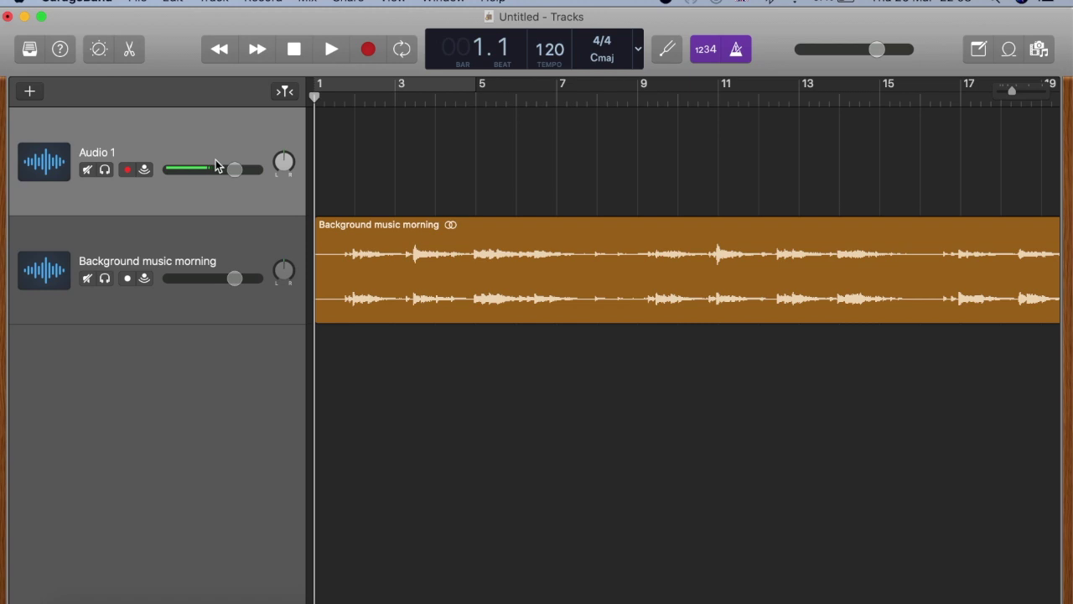
pyautogui.moveTo(331, 289)
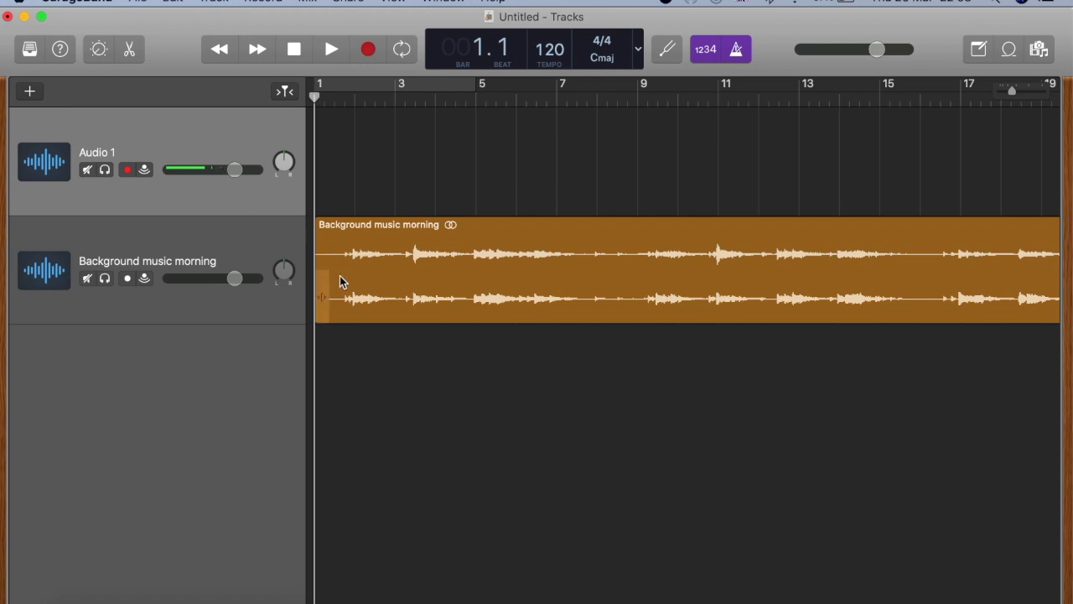
pyautogui.press('XF86AudioRaiseVolume')
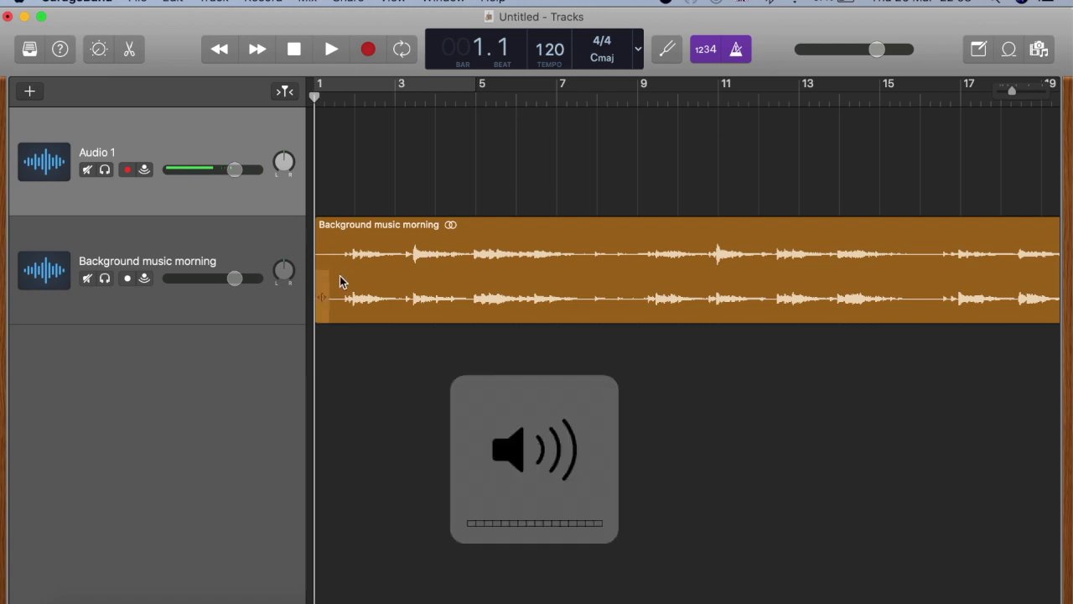
pyautogui.click(331, 50)
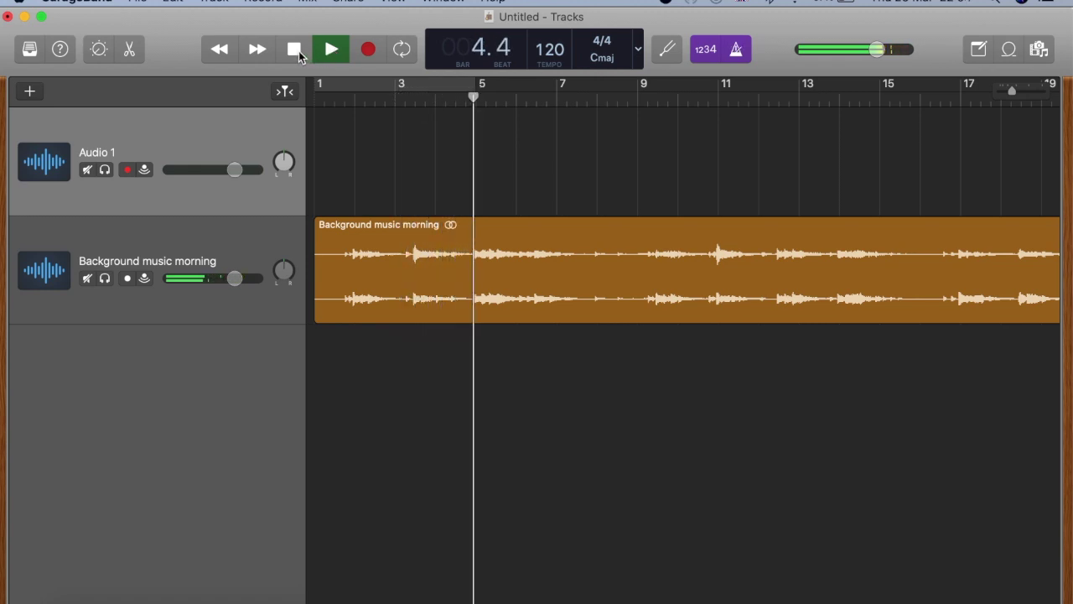
pyautogui.click(295, 49)
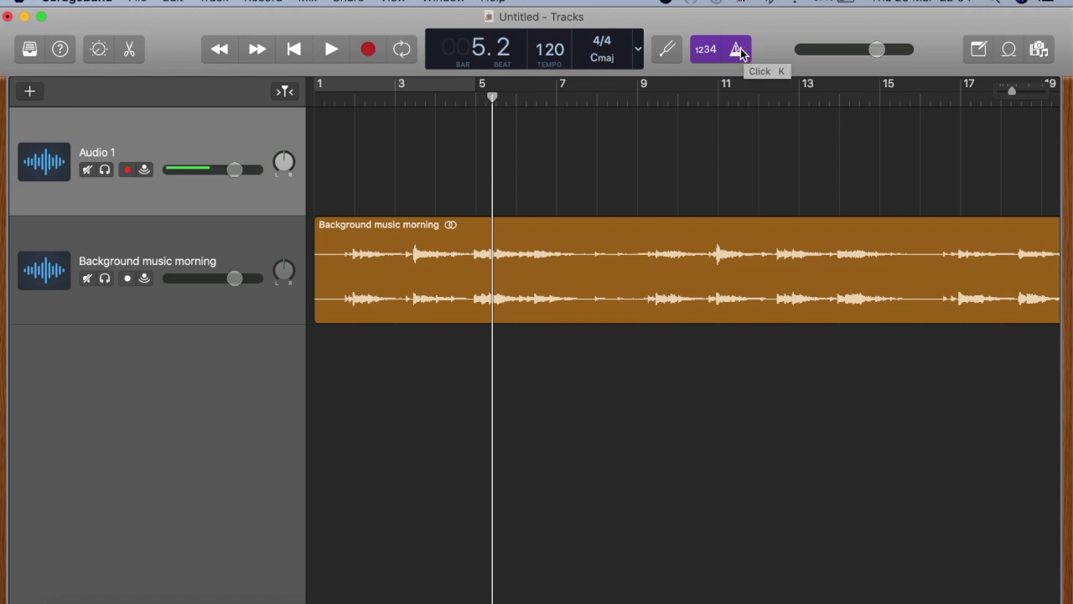
# Disable the metronome, play the music from bar 1, then stop and return to the start
pyautogui.click(739, 51)
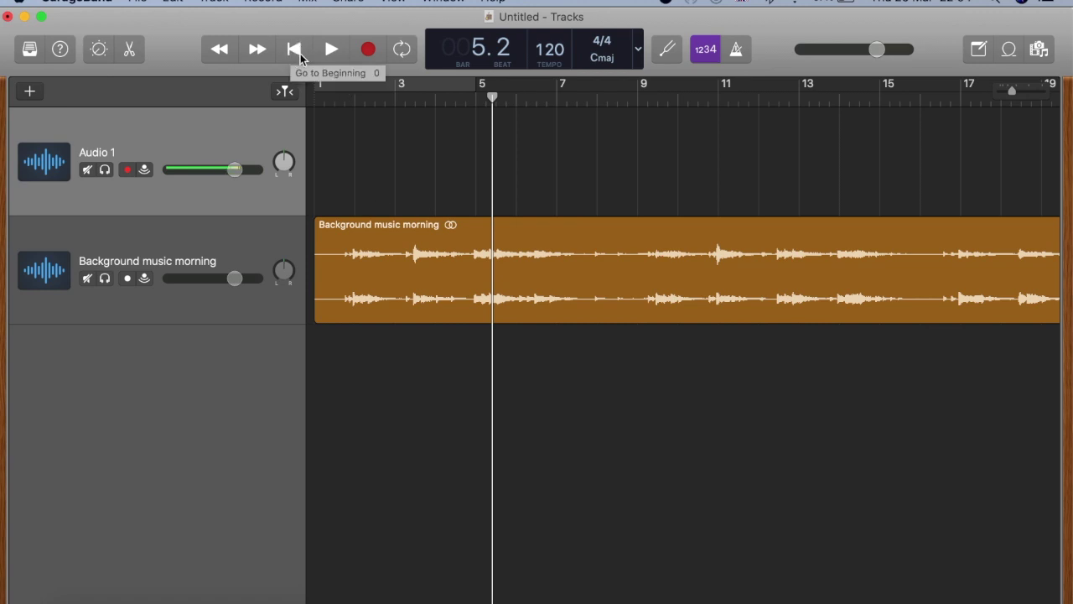
pyautogui.click(299, 56)
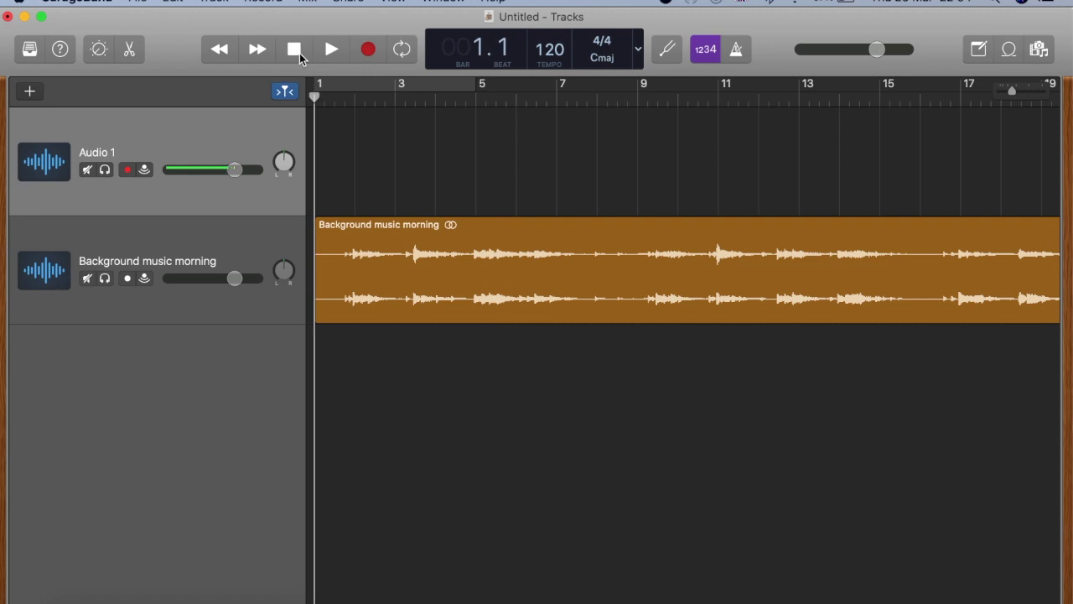
pyautogui.click(331, 50)
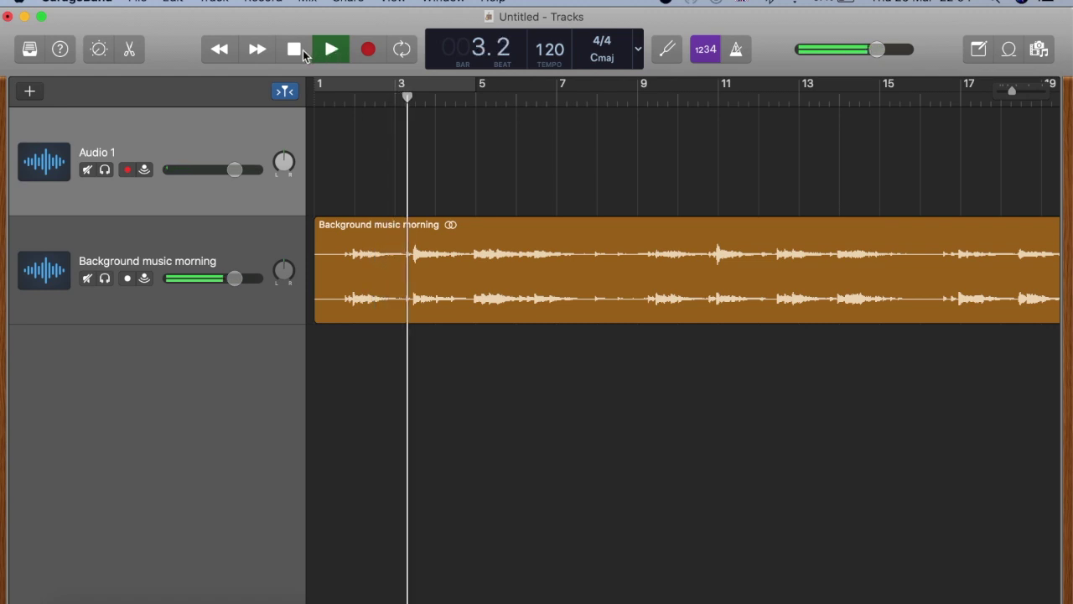
pyautogui.click(300, 50)
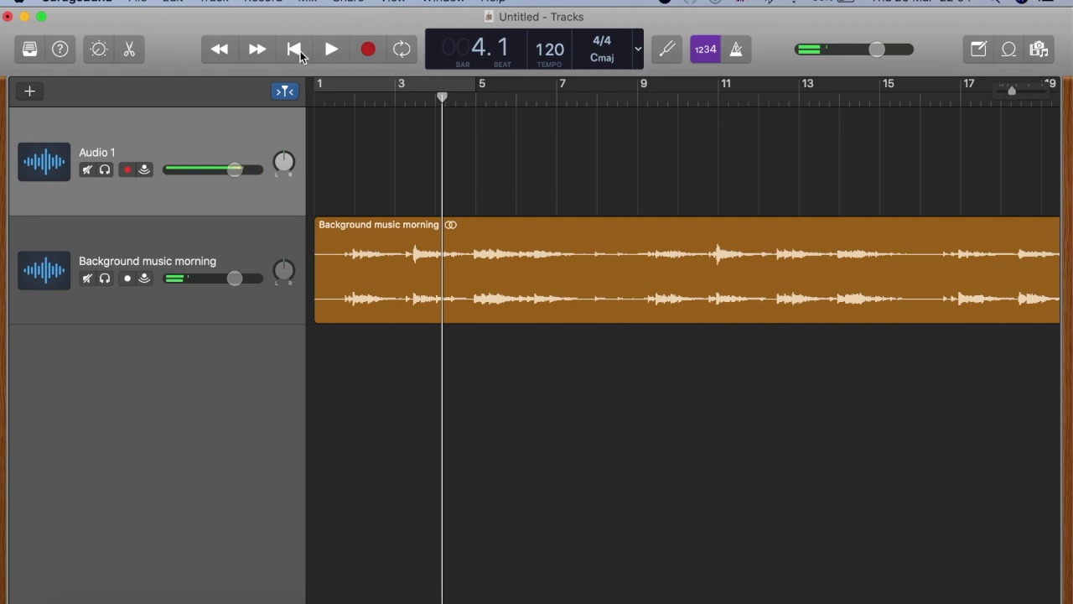
pyautogui.click(292, 57)
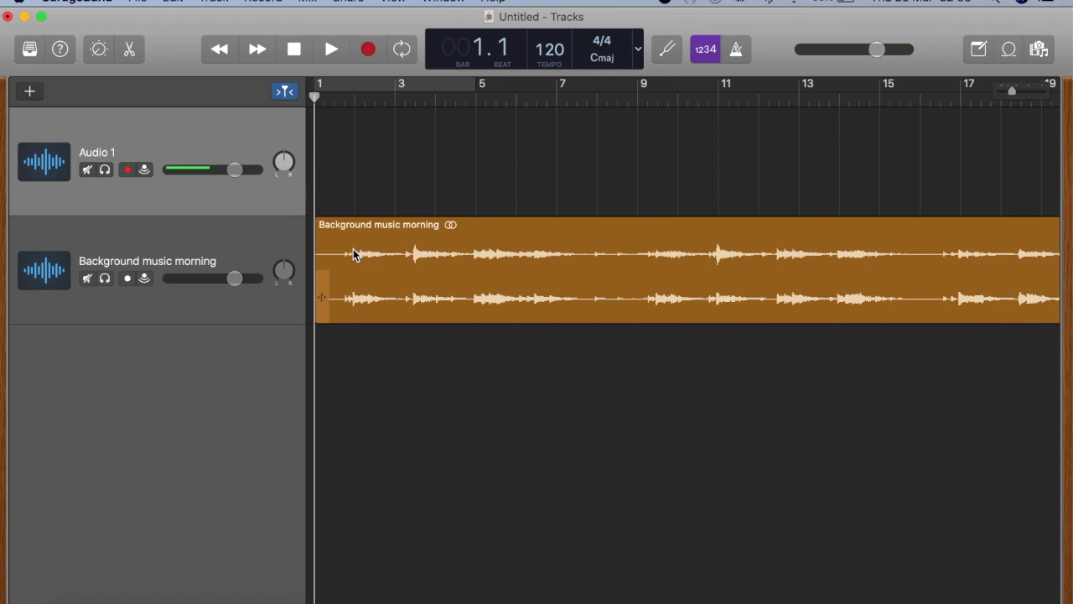
# Record a sung vocal take on Audio 1 along with the karaoke music, up to bar 15
pyautogui.click(369, 51)
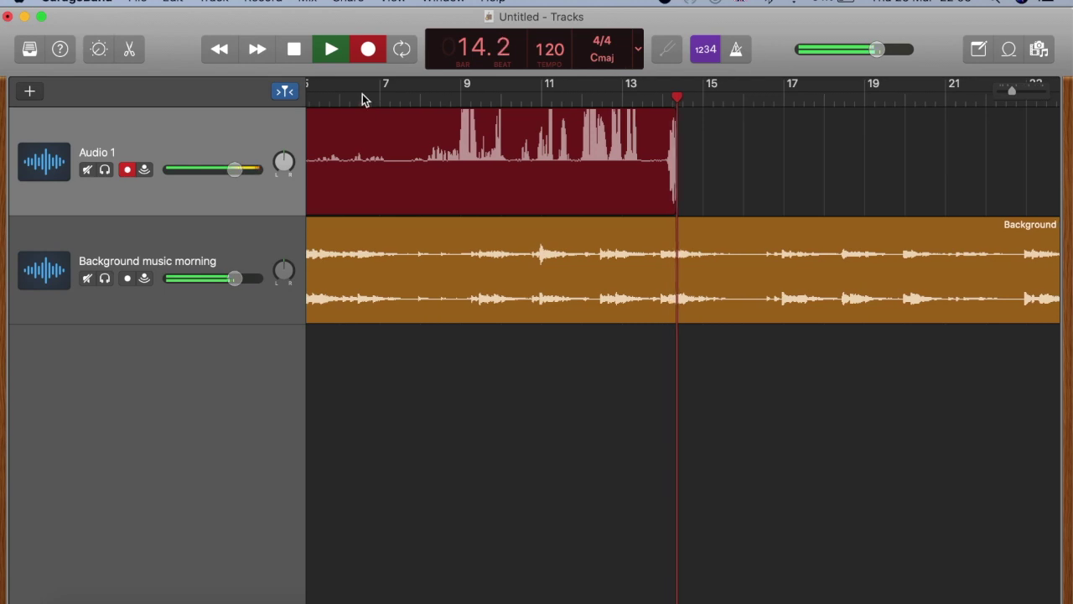
pyautogui.click(294, 49)
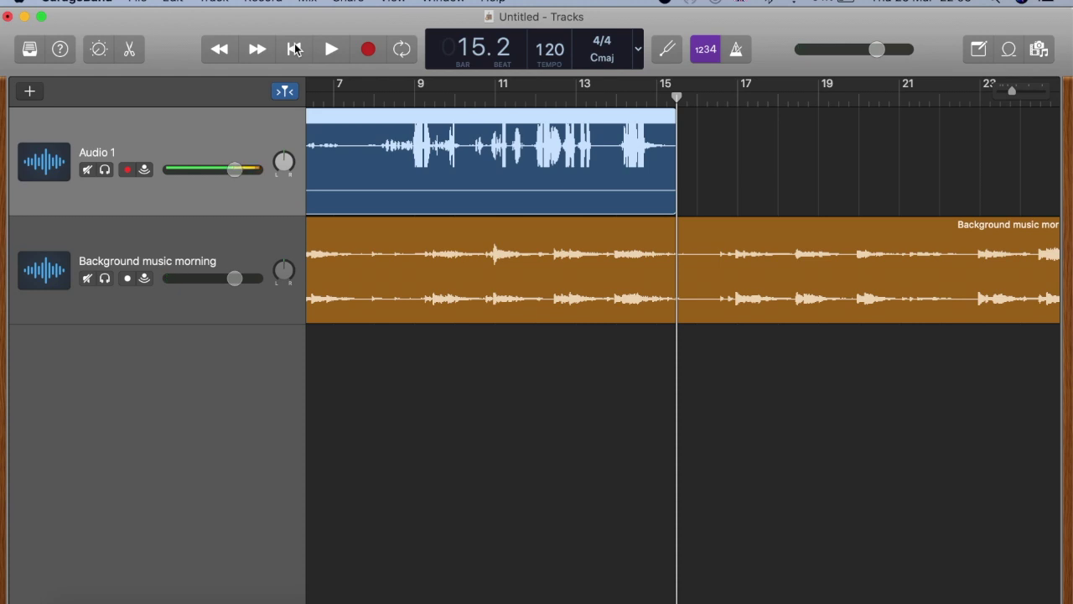
pyautogui.click(295, 49)
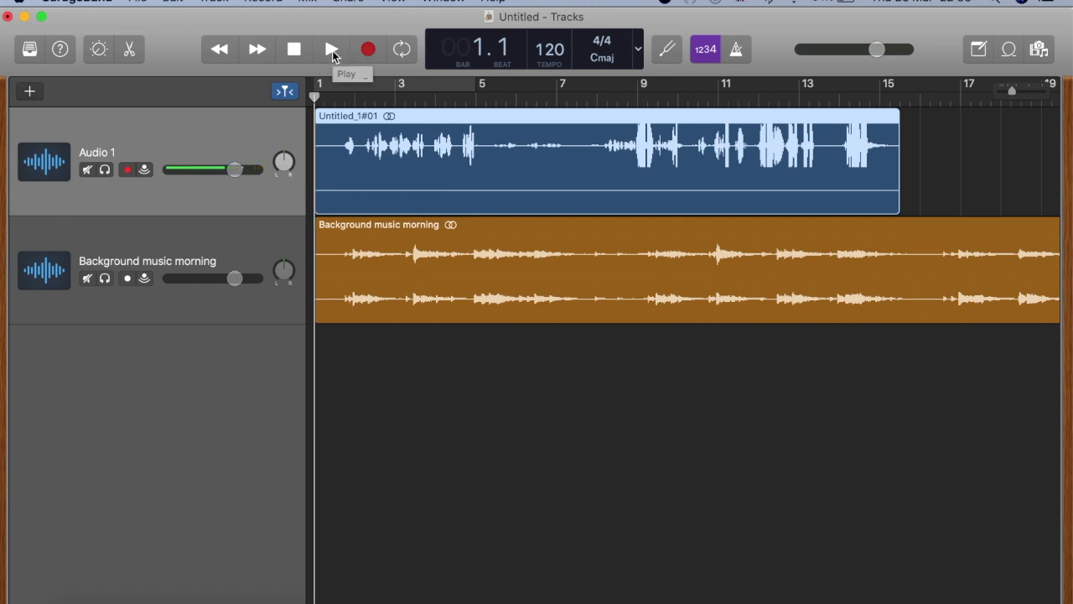
pyautogui.click(331, 50)
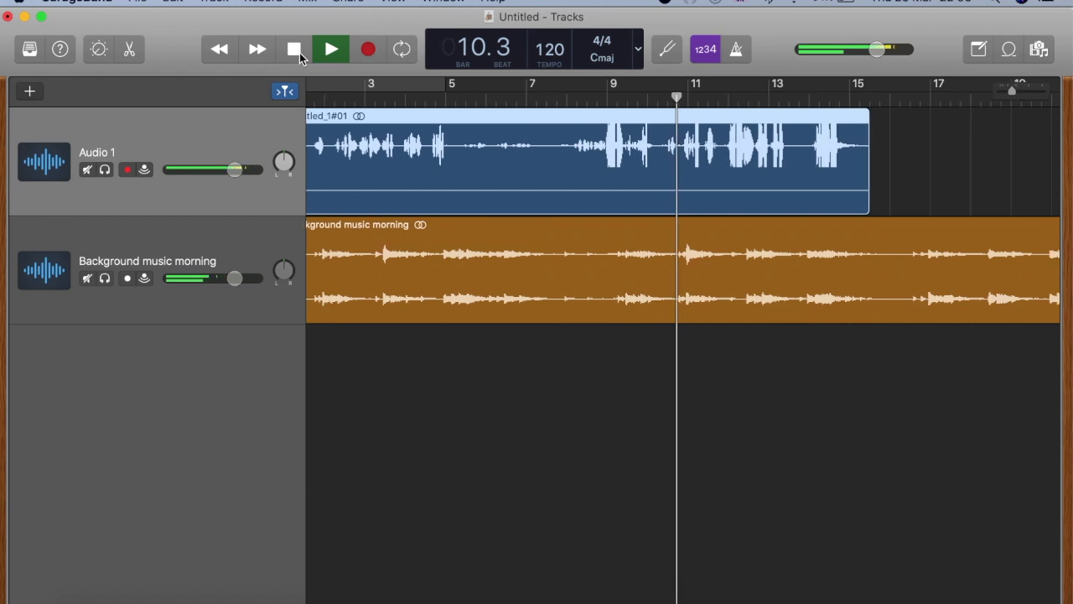
pyautogui.click(298, 51)
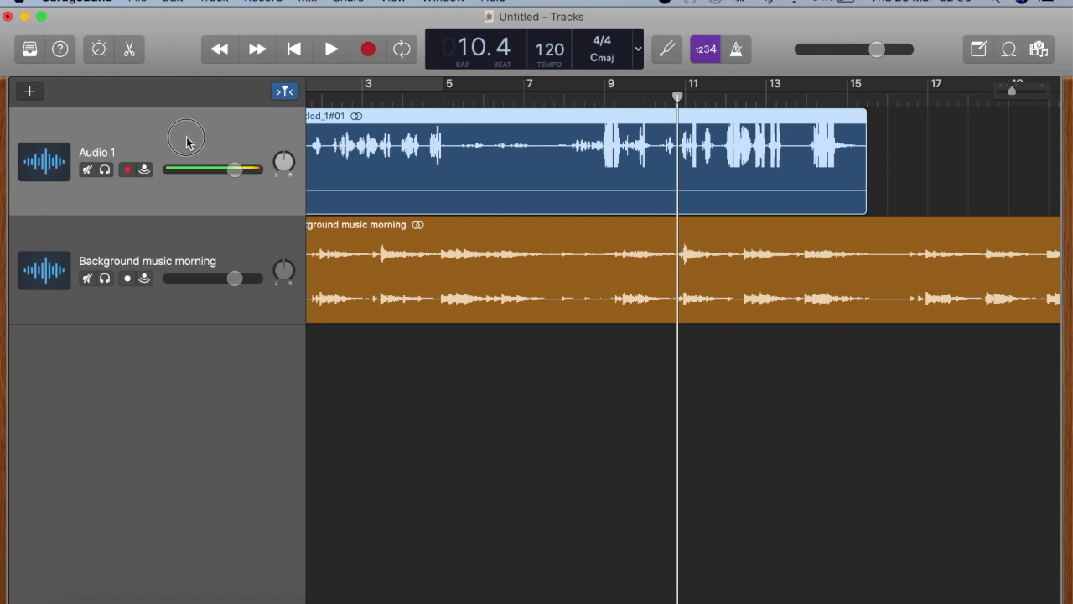
# Audition the Classic, Edge and Fuzz Vocal presets and settle on Narration Vocal
pyautogui.click(29, 50)
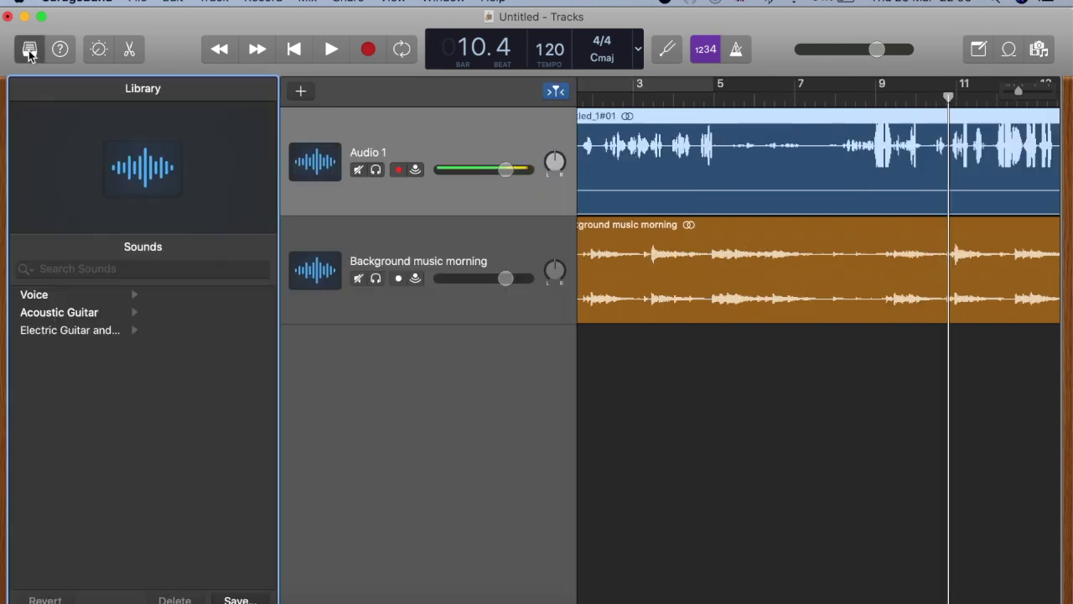
pyautogui.click(42, 295)
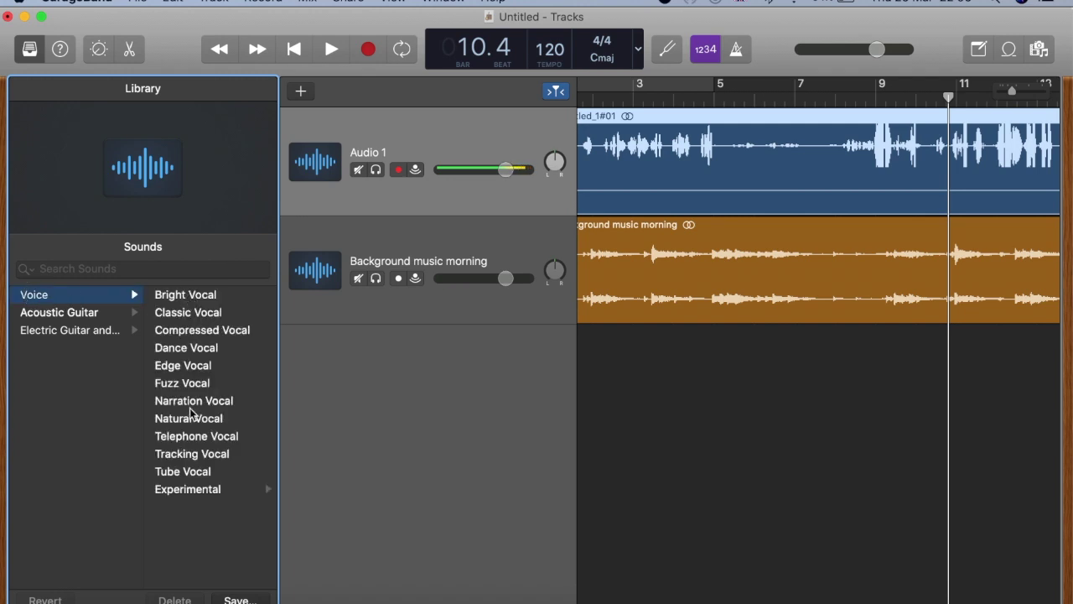
pyautogui.click(195, 403)
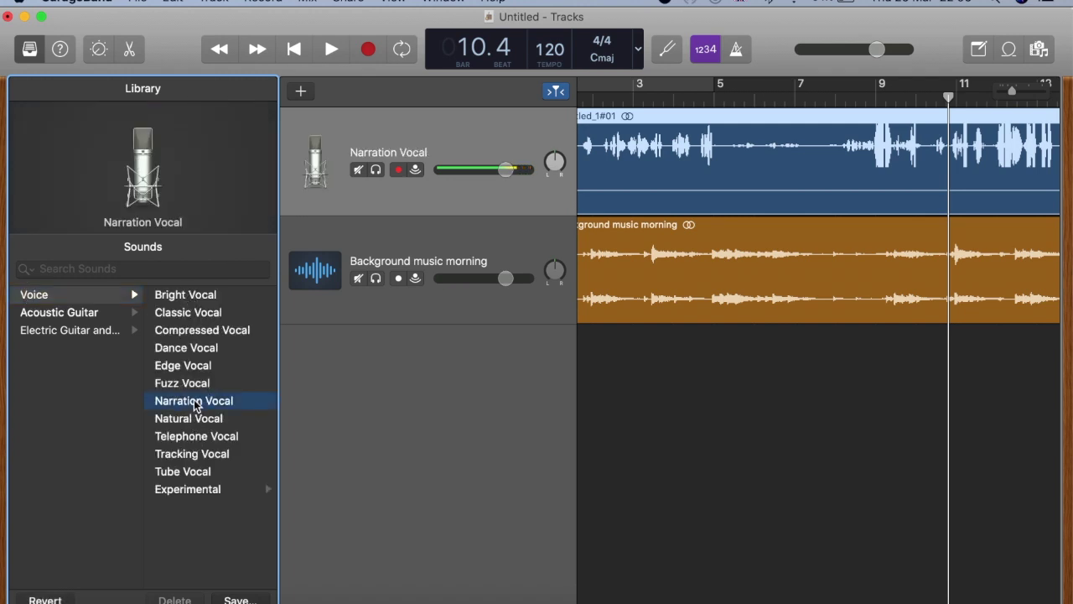
pyautogui.click(188, 316)
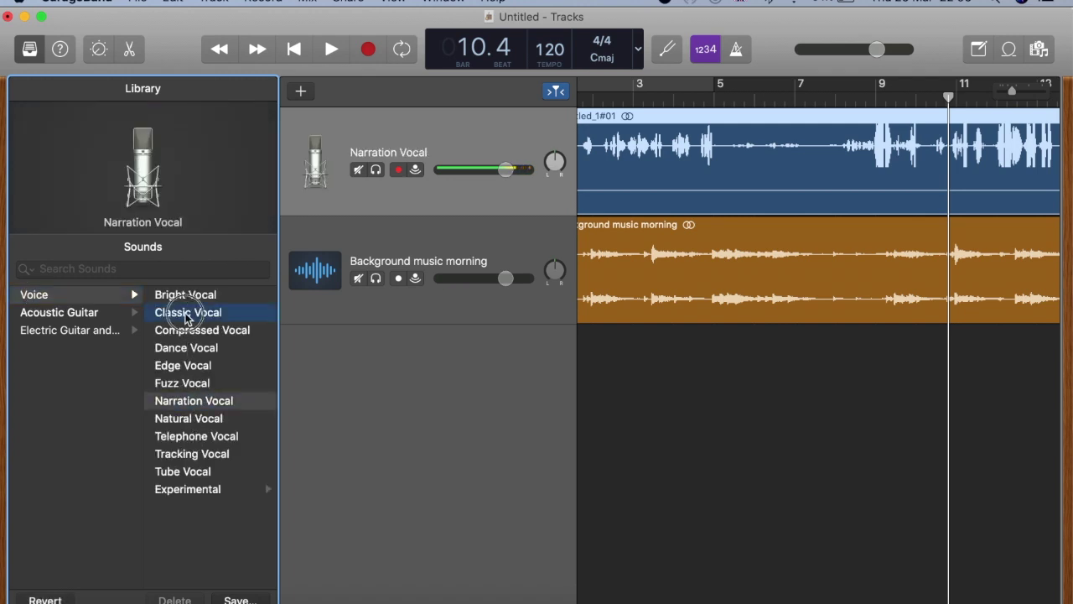
pyautogui.click(186, 366)
pyautogui.click(182, 406)
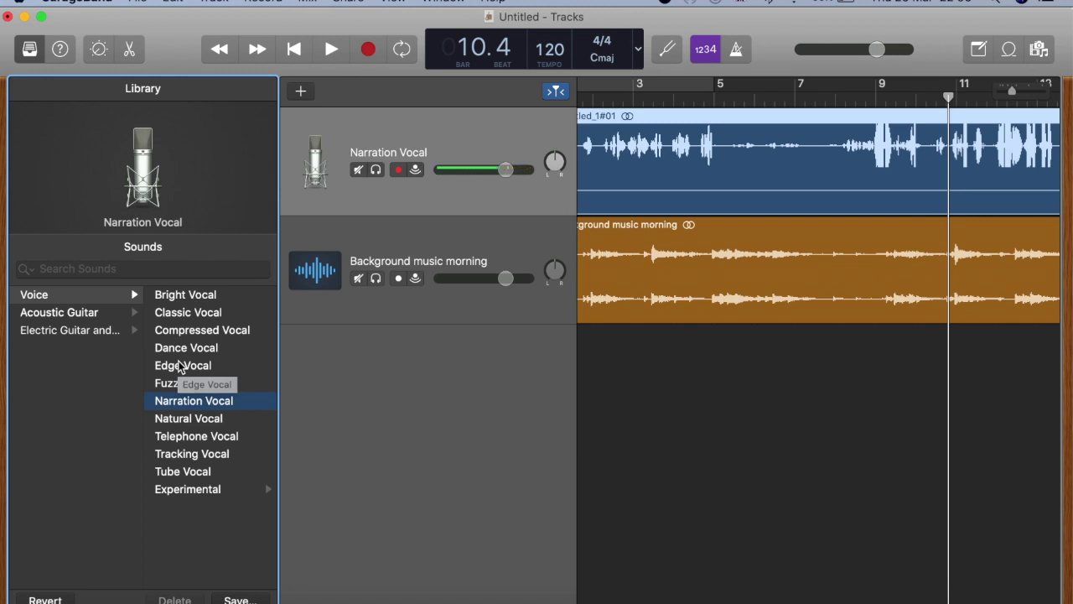
# Compare Classic Vocal's effects in Smart Controls, then switch back to Narration Vocal
pyautogui.click(98, 49)
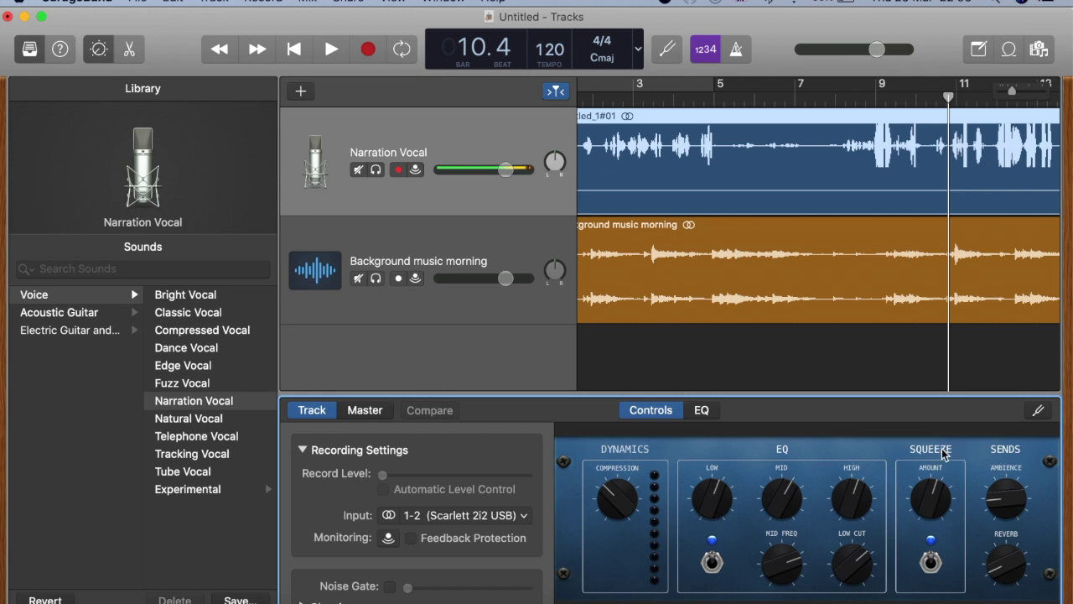
pyautogui.click(192, 314)
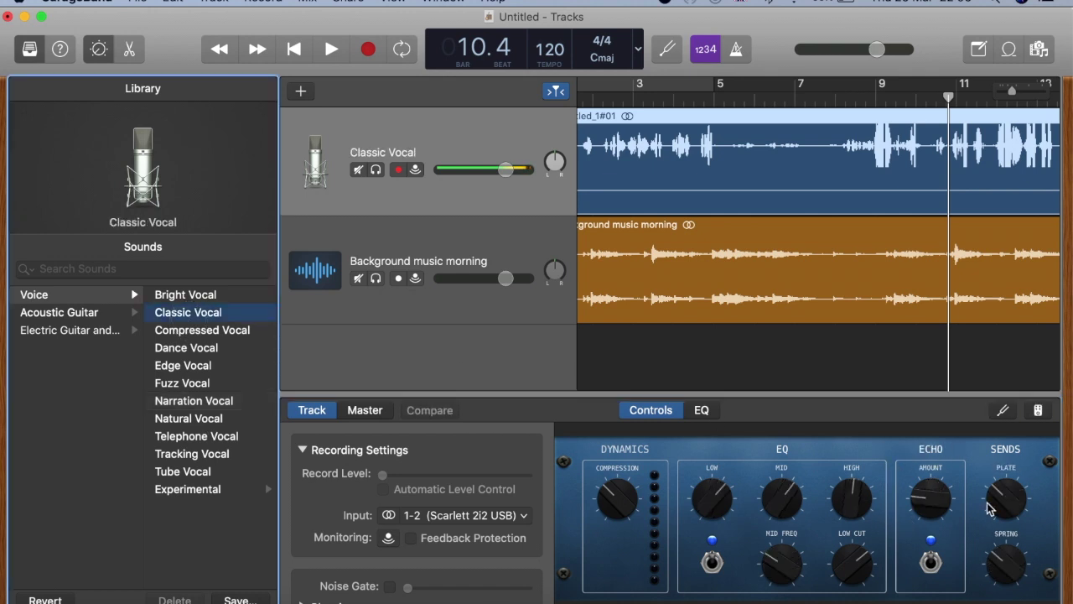
pyautogui.click(179, 401)
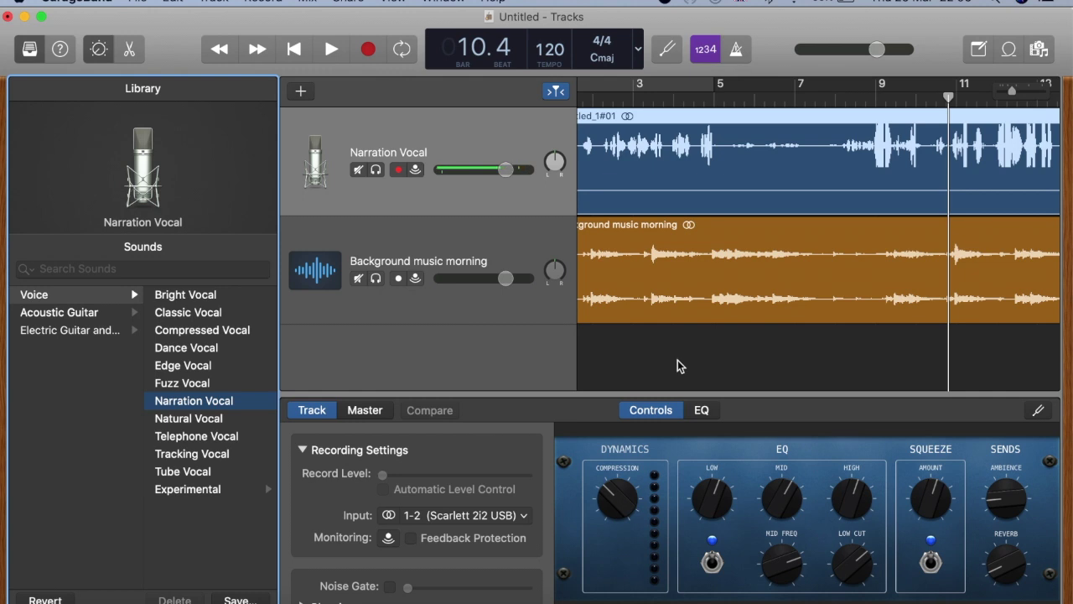
pyautogui.click(524, 314)
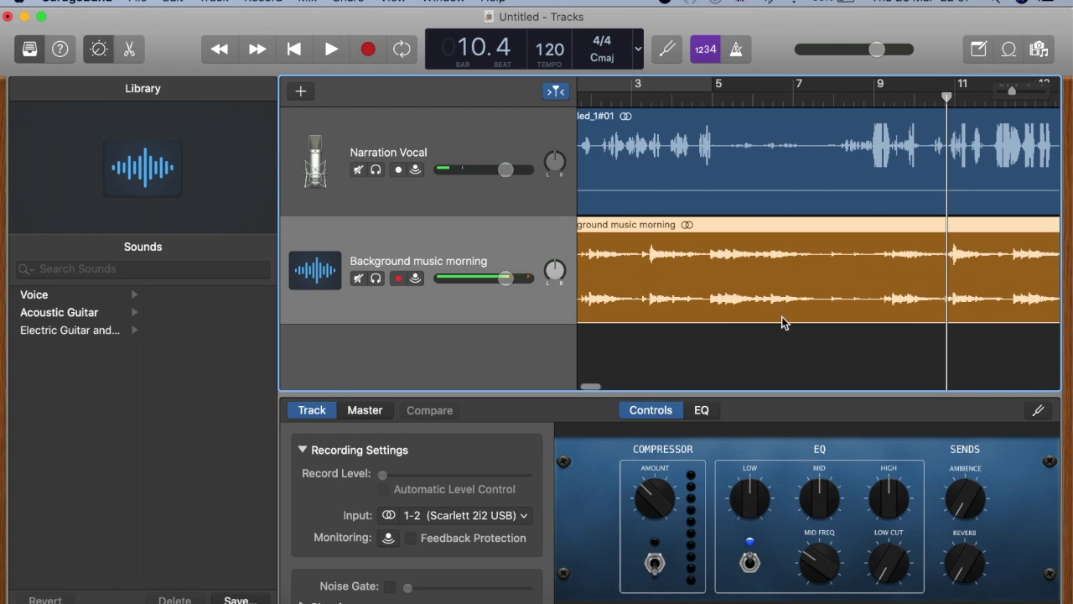
# Scroll along the timeline to check the length of the recorded song
pyautogui.hscroll(10, 782, 316)
pyautogui.hscroll(5, 781, 316)
pyautogui.hscroll(3, 782, 316)
pyautogui.hscroll(13, 782, 316)
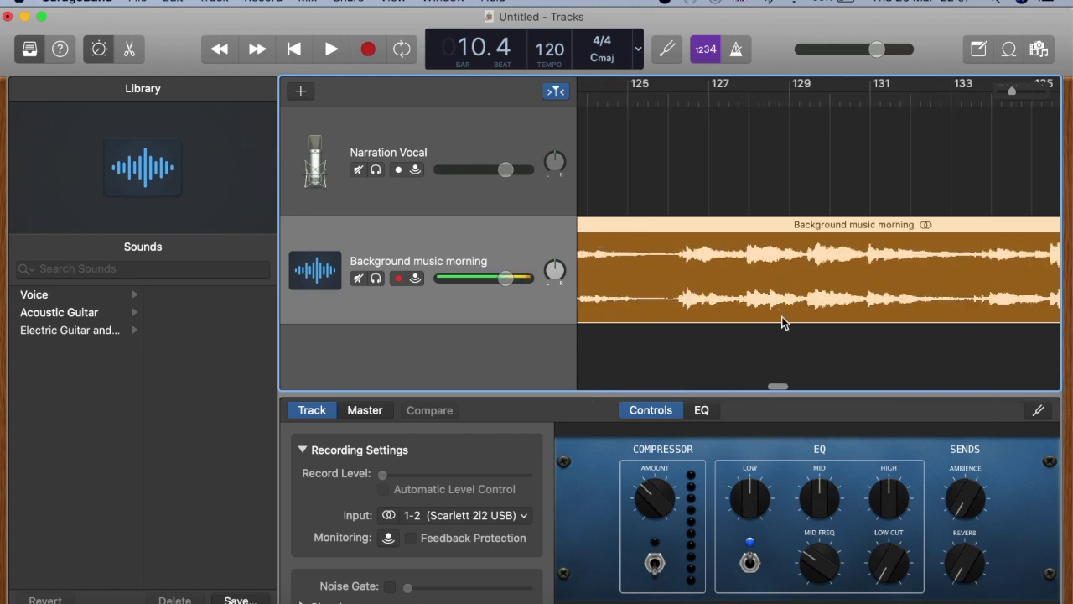
pyautogui.hscroll(11, 781, 316)
pyautogui.hscroll(5, 782, 316)
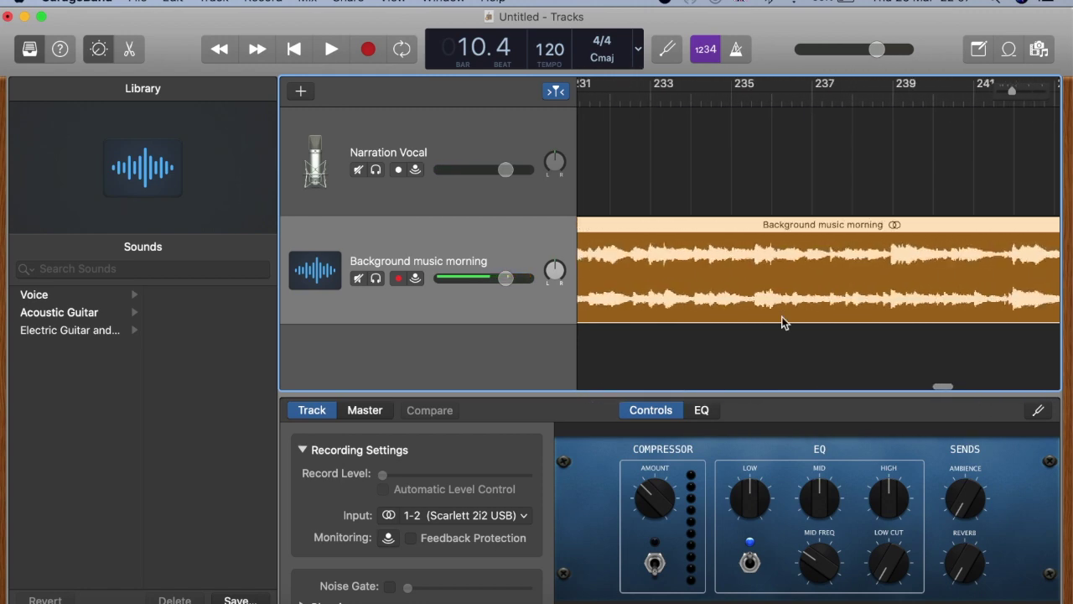
pyautogui.hscroll(-15, 782, 320)
pyautogui.hscroll(-10, 782, 320)
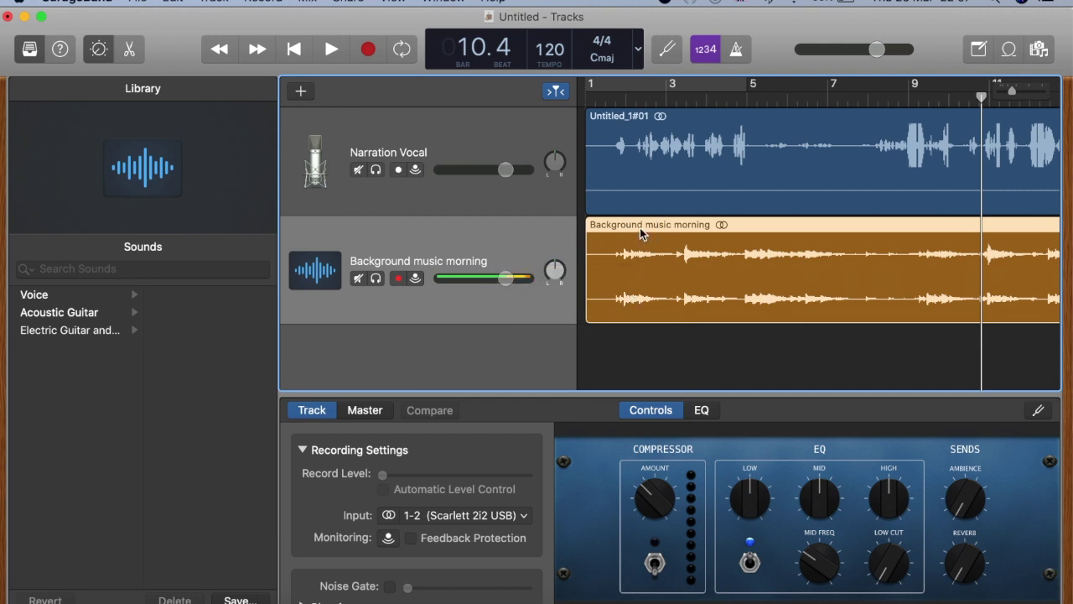
# Lower the background music to about -10.8 dB and nudge the Narration Vocal volume up
pyautogui.click(506, 278)
pyautogui.moveTo(508, 278); pyautogui.dragTo(434, 292)
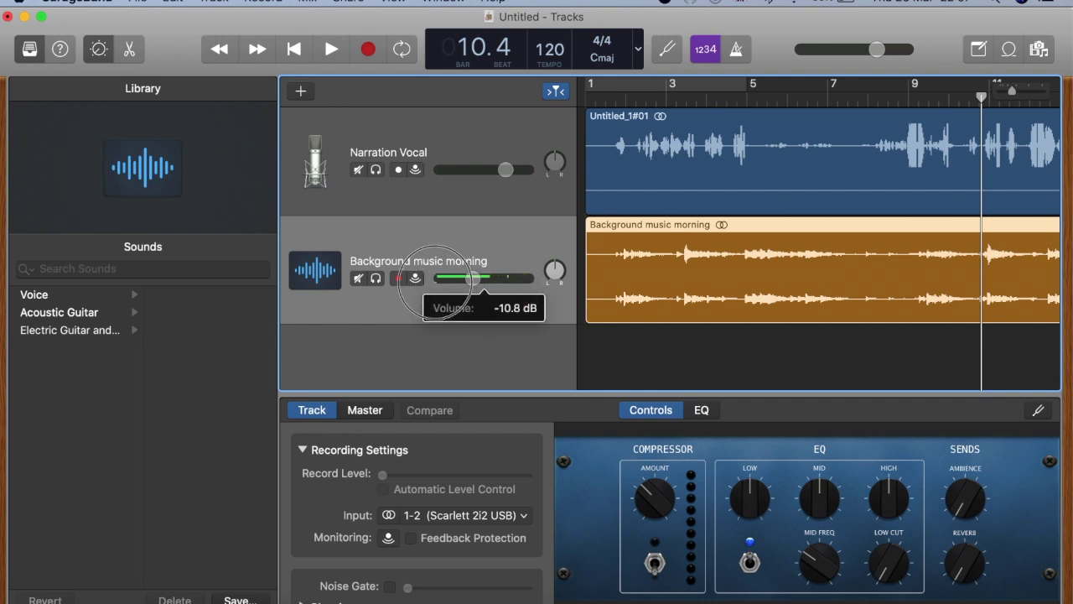
pyautogui.moveTo(506, 170); pyautogui.dragTo(510, 170)
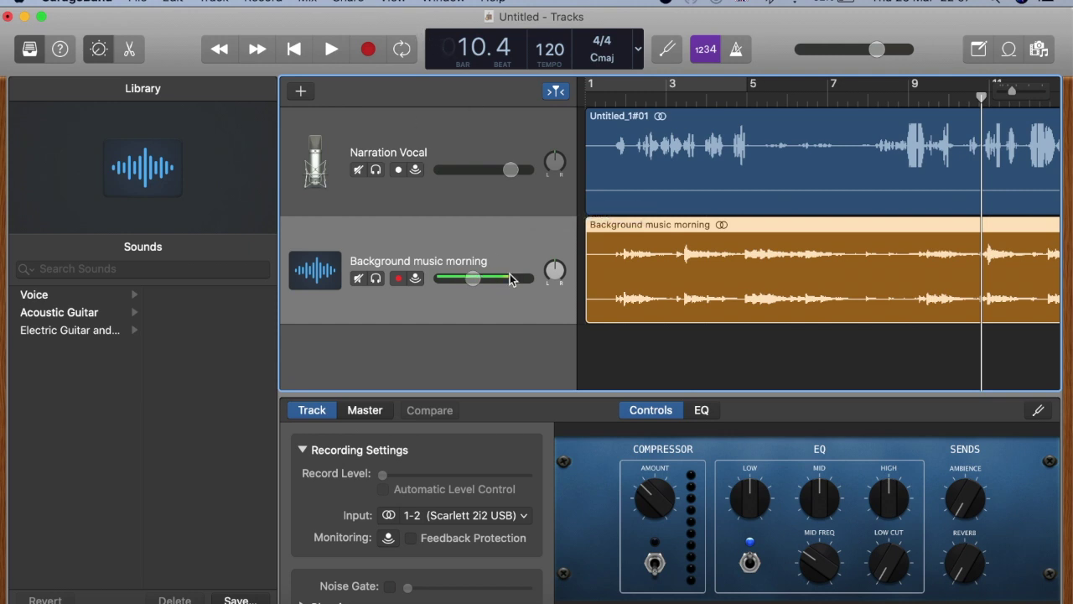
pyautogui.click(350, 3)
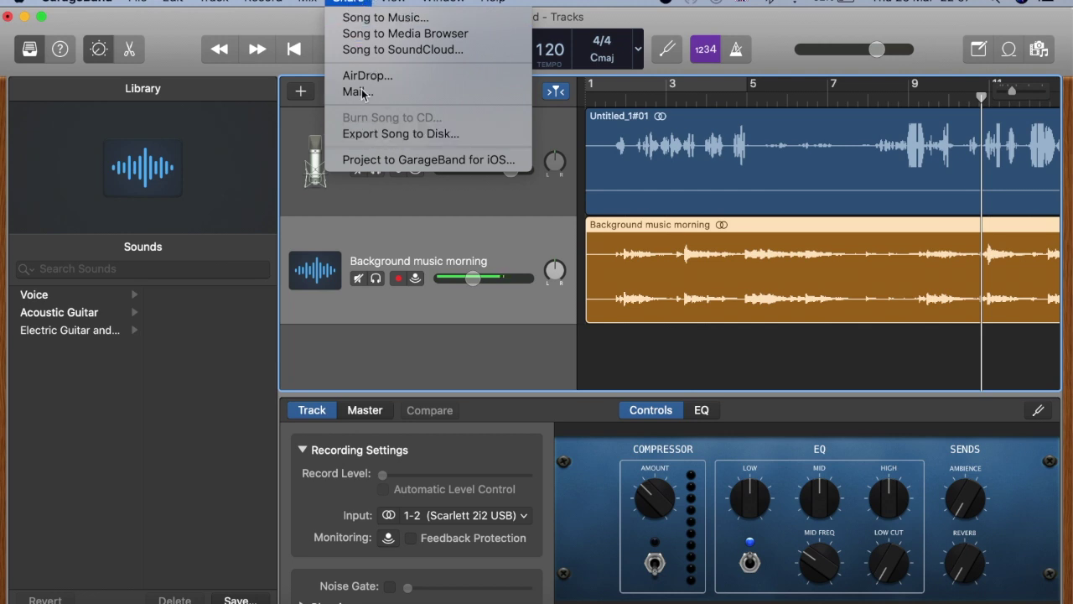
# Export the song to Downloads as a highest-quality MP3 file named 'test'
pyautogui.click(371, 134)
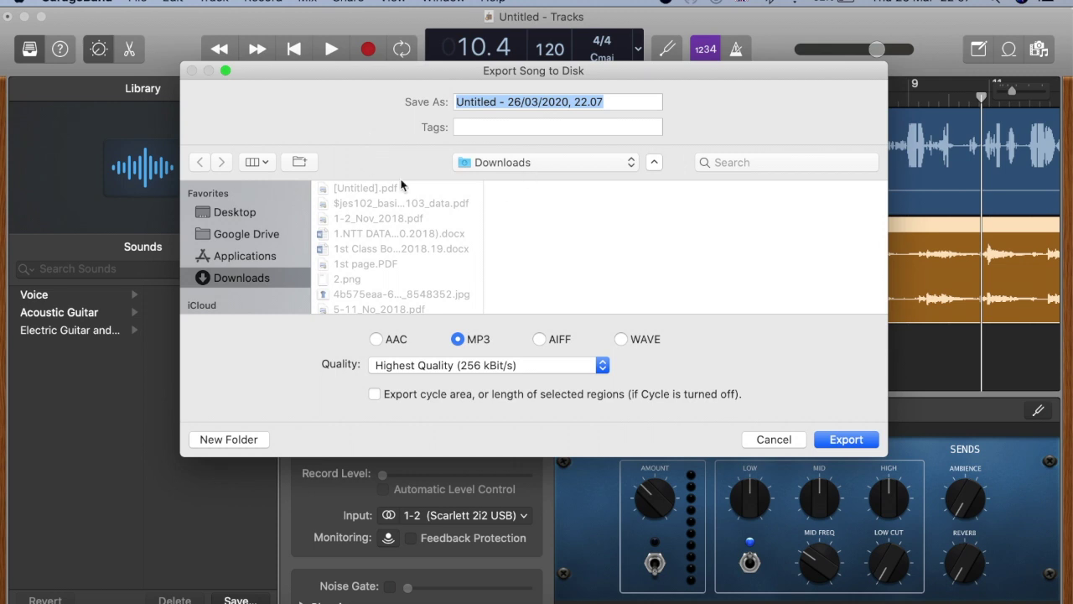
pyautogui.press('BackSpace')
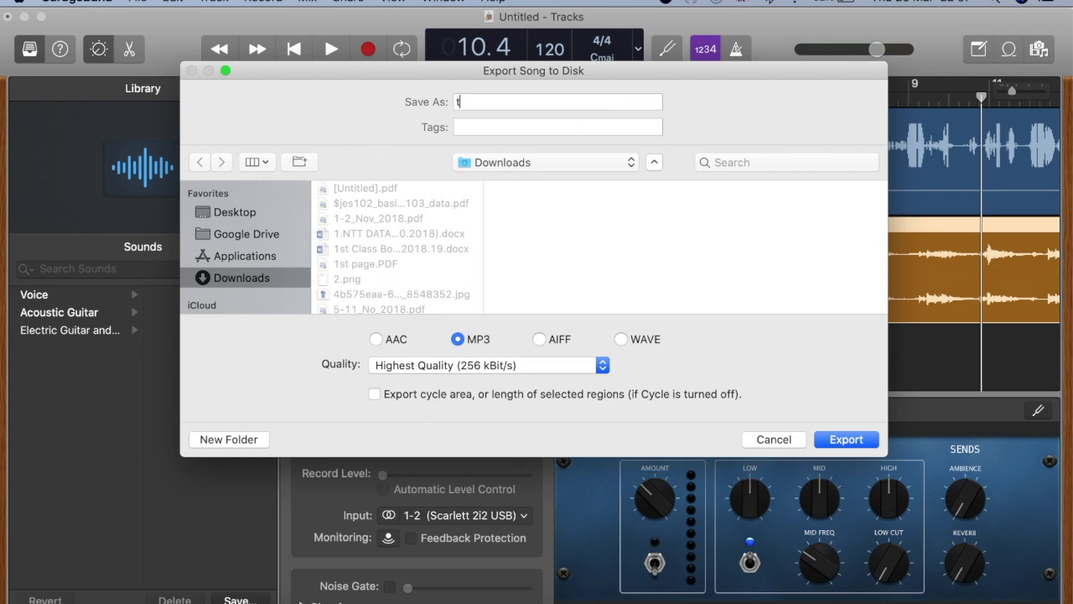
pyautogui.write('test')
pyautogui.click(843, 438)
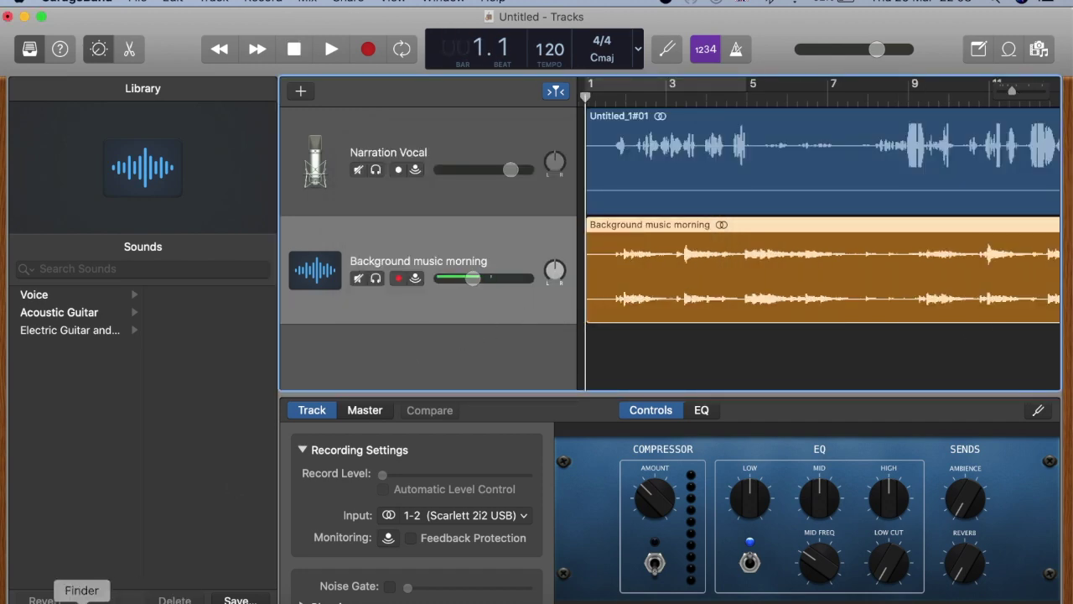
# Play test.mp3 from Downloads in Music, raise the volume, then pause and close the player
pyautogui.click(81, 602)
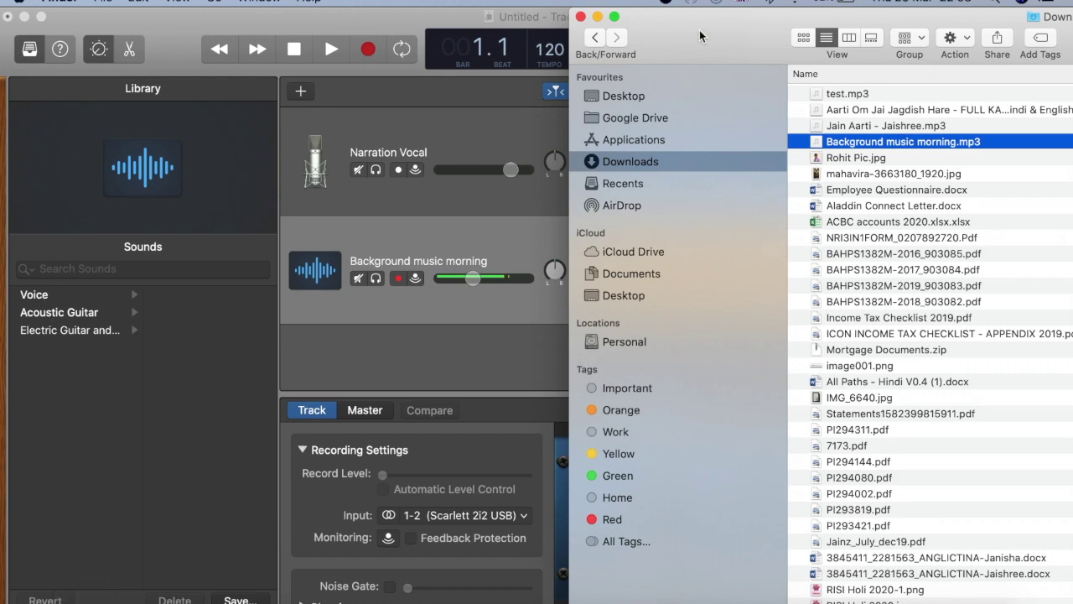
pyautogui.moveTo(701, 36); pyautogui.dragTo(413, 28)
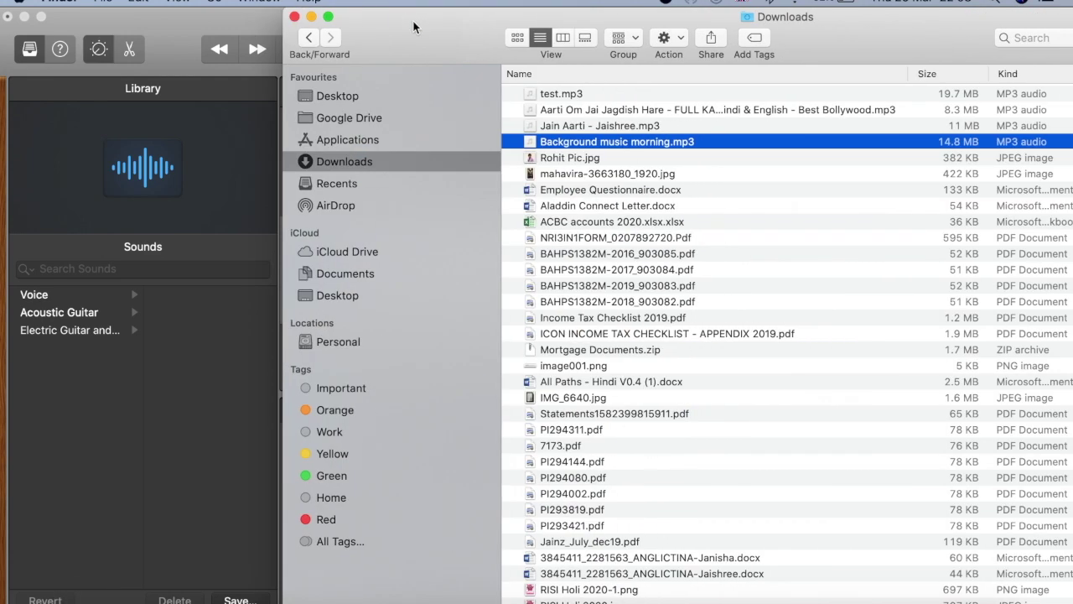
pyautogui.doubleClick(571, 95)
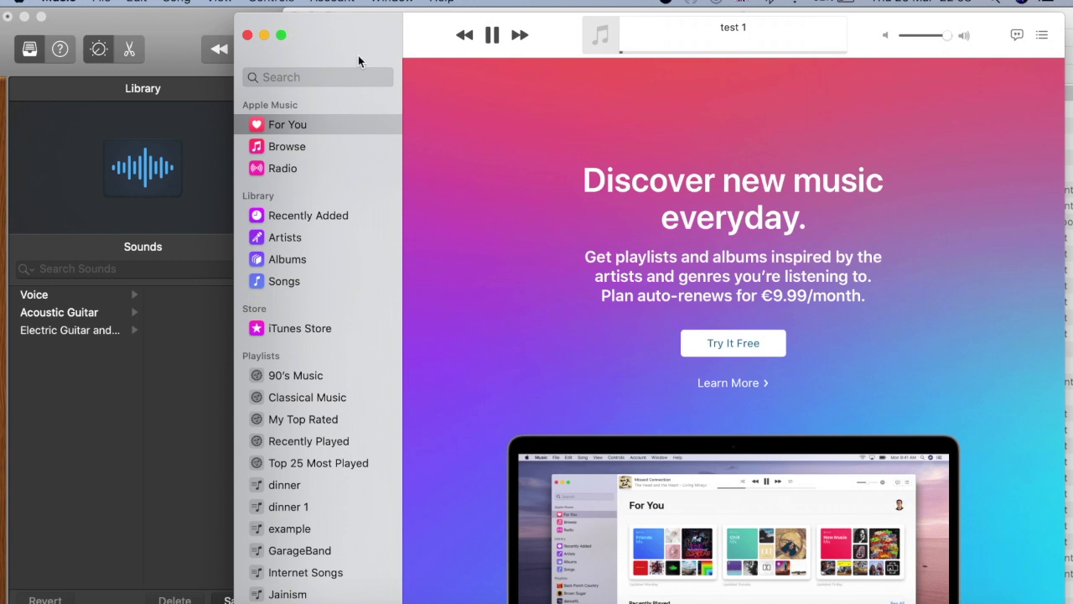
pyautogui.press('XF86AudioRaiseVolume')
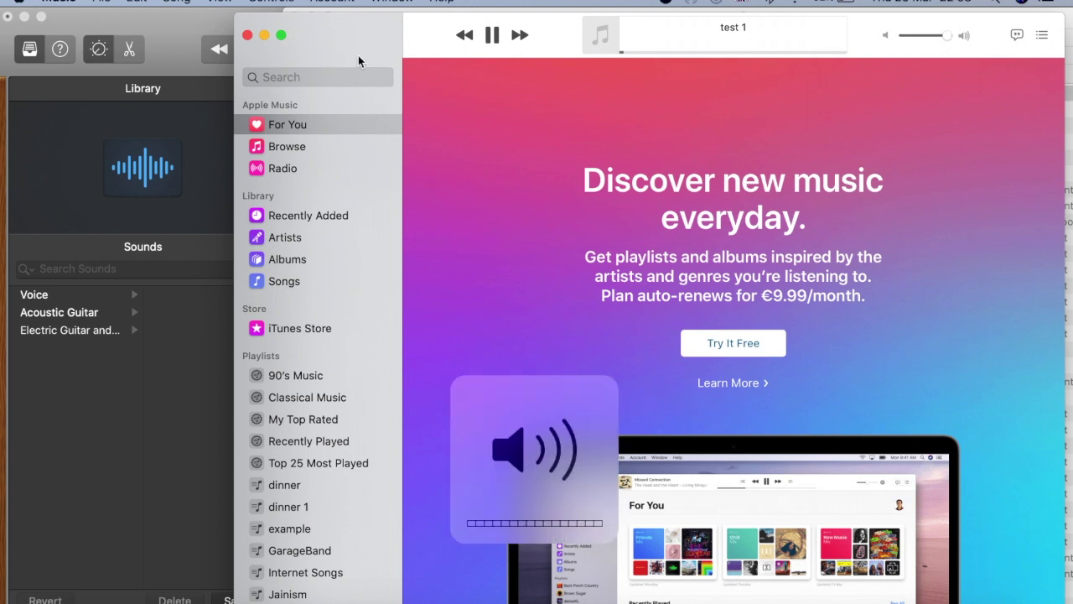
pyautogui.click(496, 39)
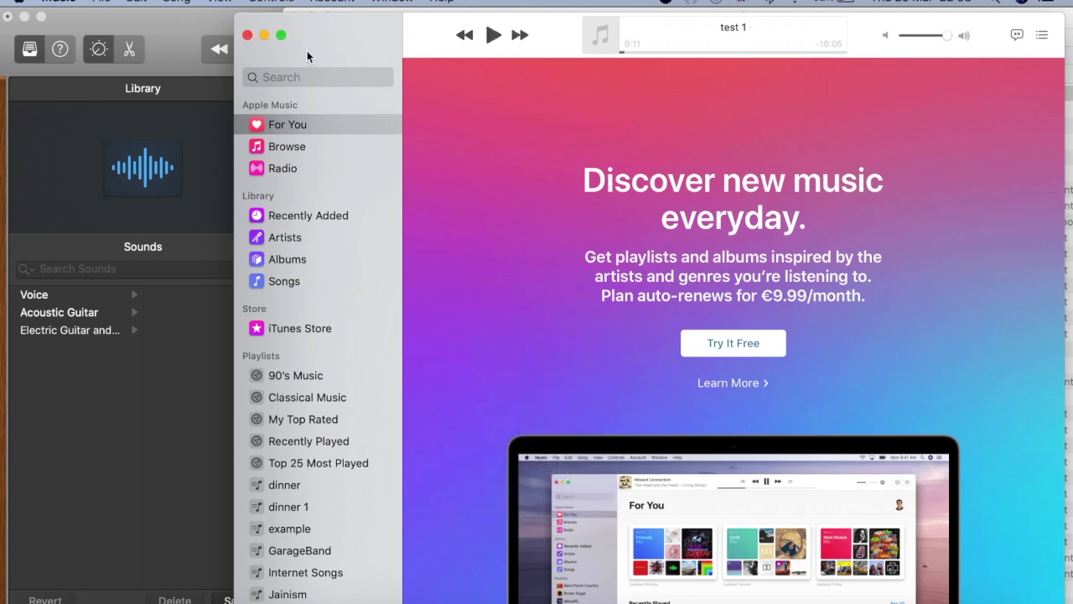
pyautogui.click(247, 36)
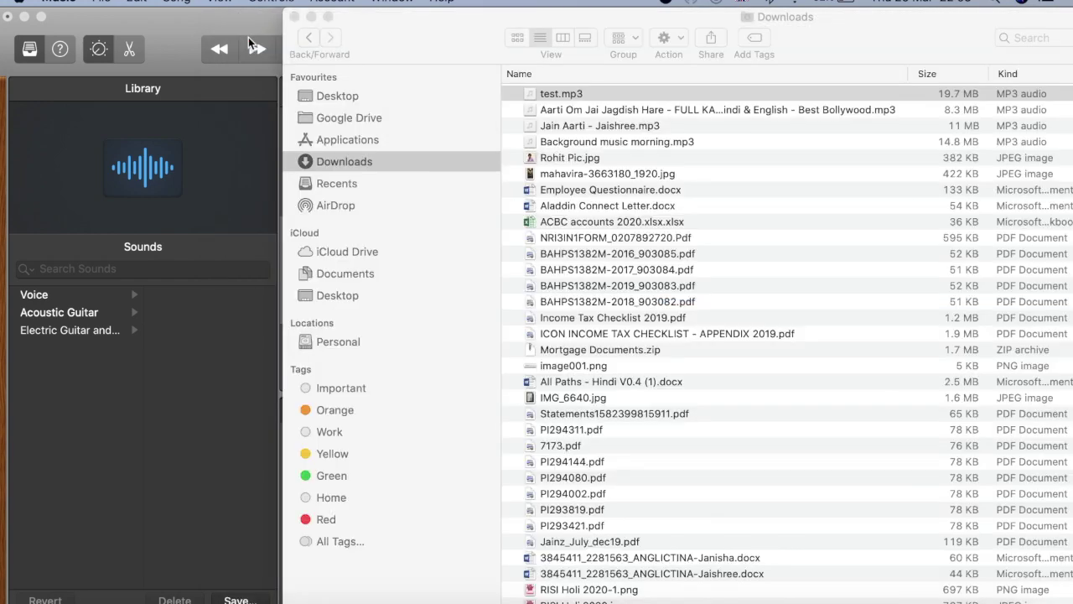
# Switch from GarageBand back to the Pages GarageBand tutorial title document
pyautogui.click(144, 35)
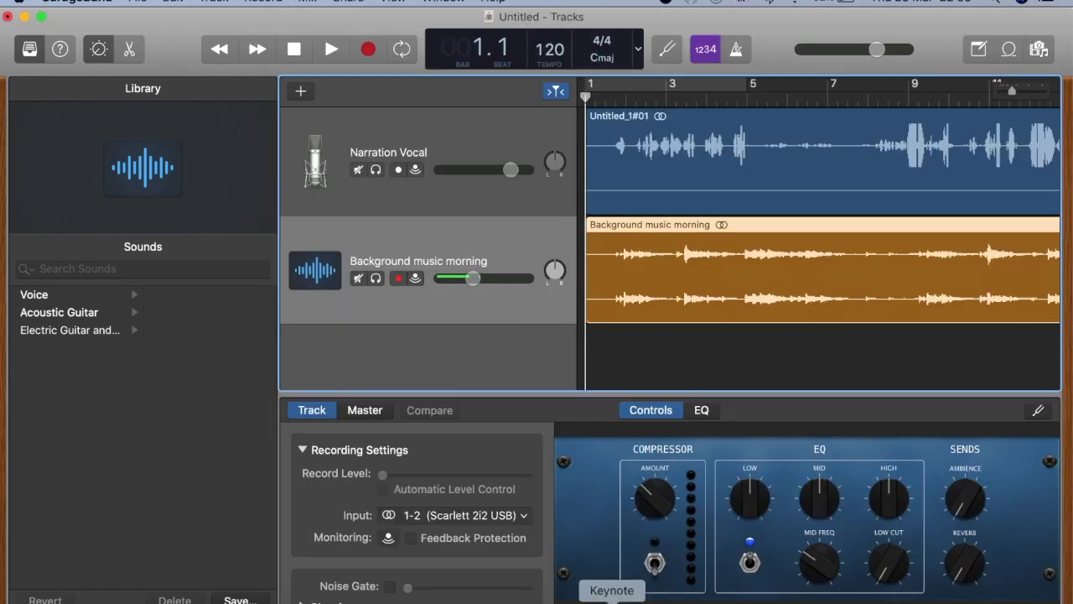
pyautogui.click(346, 600)
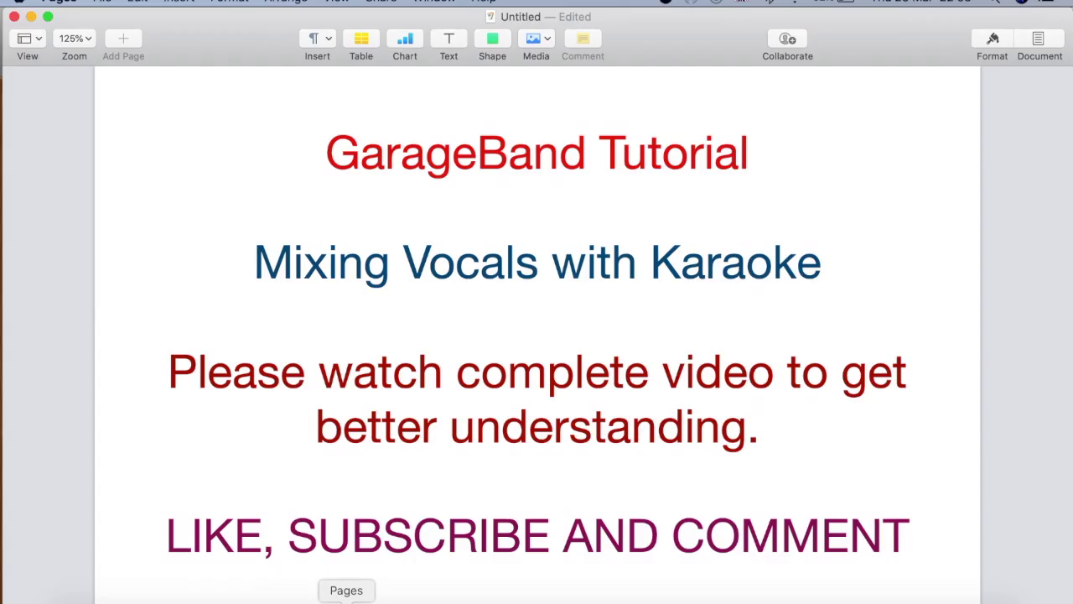